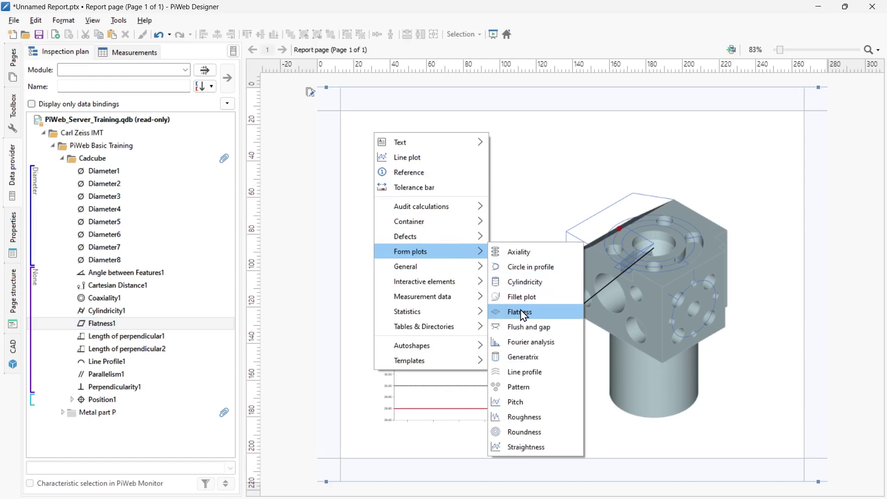
Insert a Flatness form plot for the Flatness1 characteristic and shrink it in the upper-left part of the report page.
left_click(521, 312)
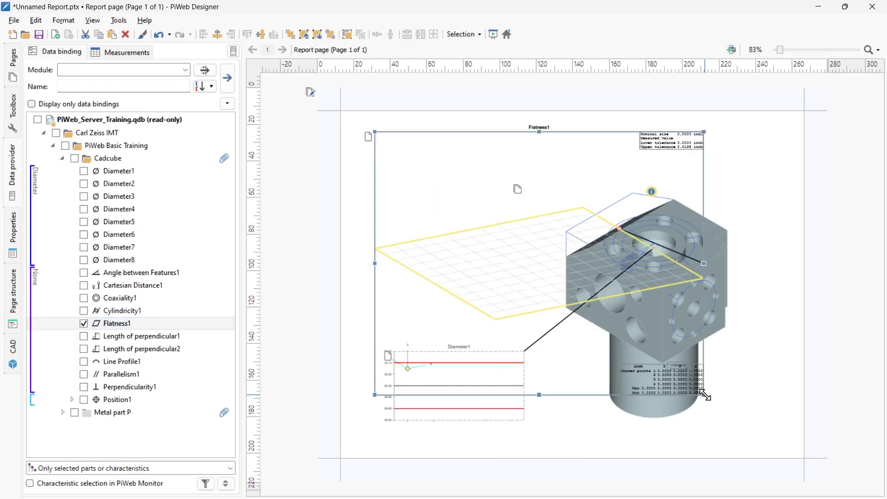
left_click_drag(703, 395, 538, 301)
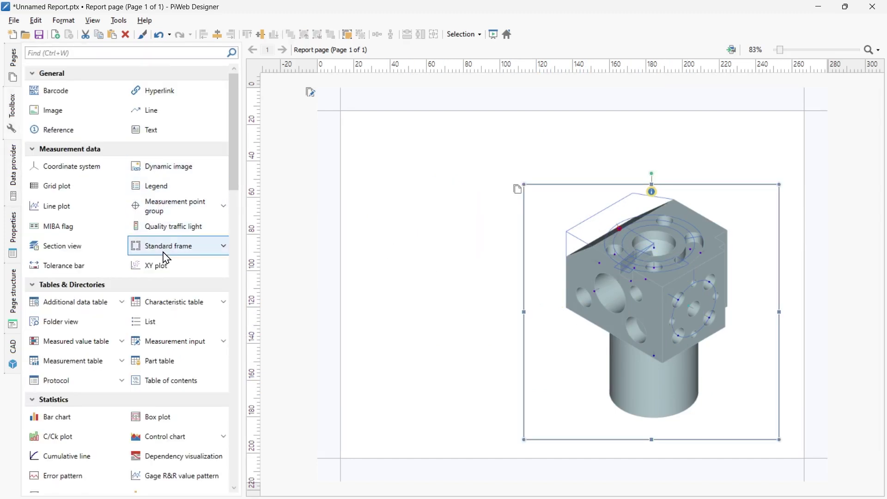
scroll(167, 265, "down", 2)
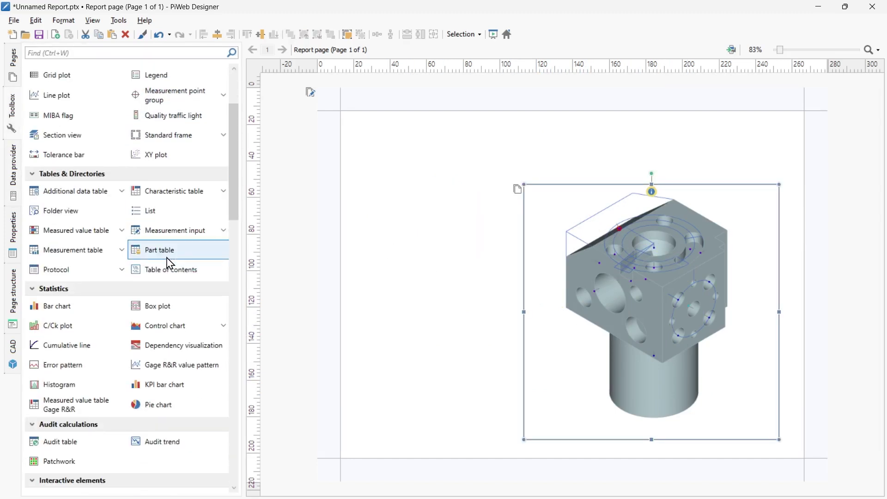
scroll(167, 264, "down", 3)
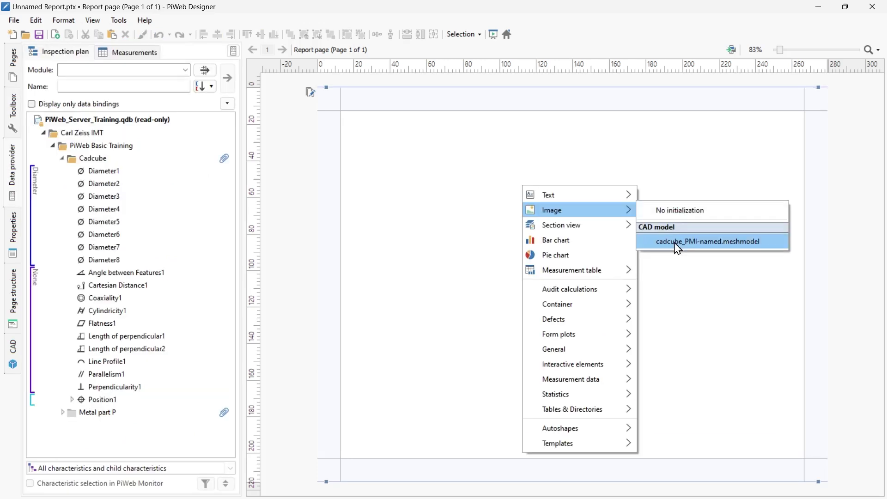
Insert the CAD model cadcube_PMI-named.meshmodel as an image on the blank report page.
left_click(678, 241)
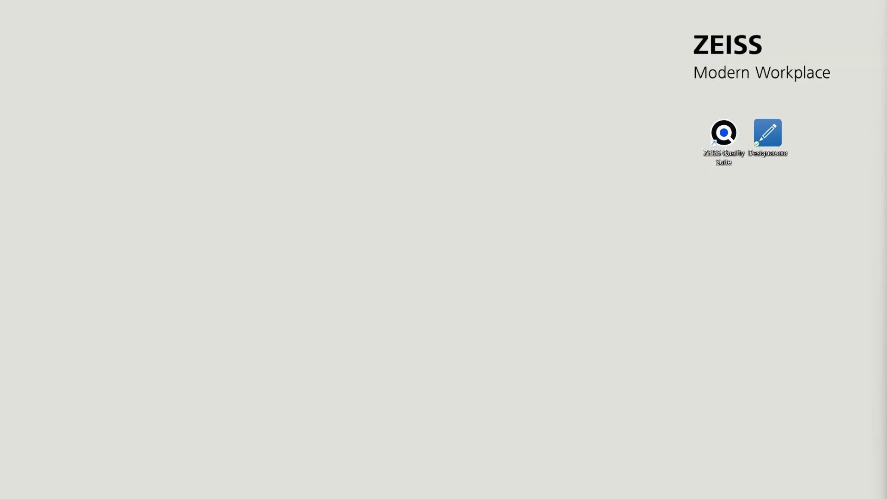
Launch ZEISS Quality Suite from the desktop and start PiWeb Designer from its application list.
double_click(724, 139)
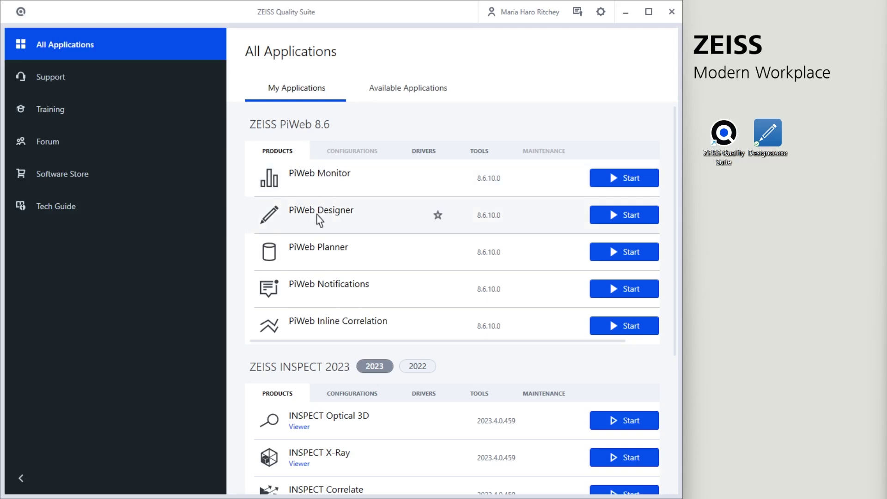
left_click(626, 214)
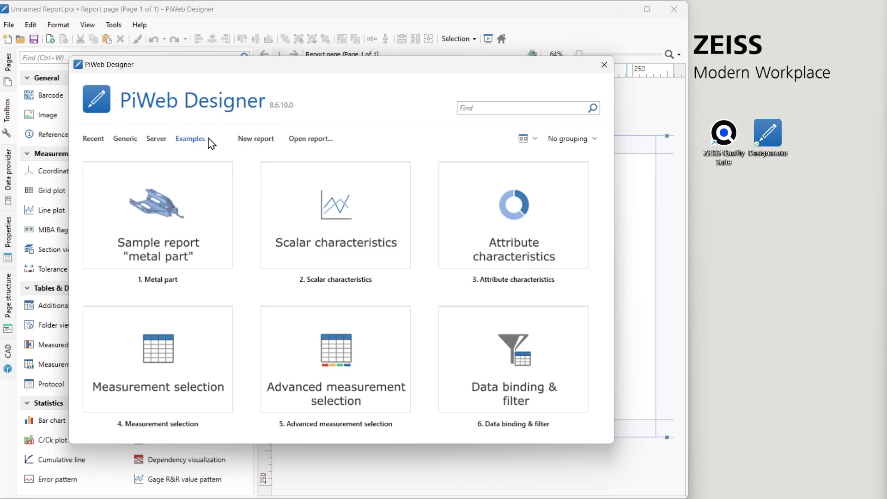
Look through the recent, generic and server report categories in the start dialog.
left_click(92, 143)
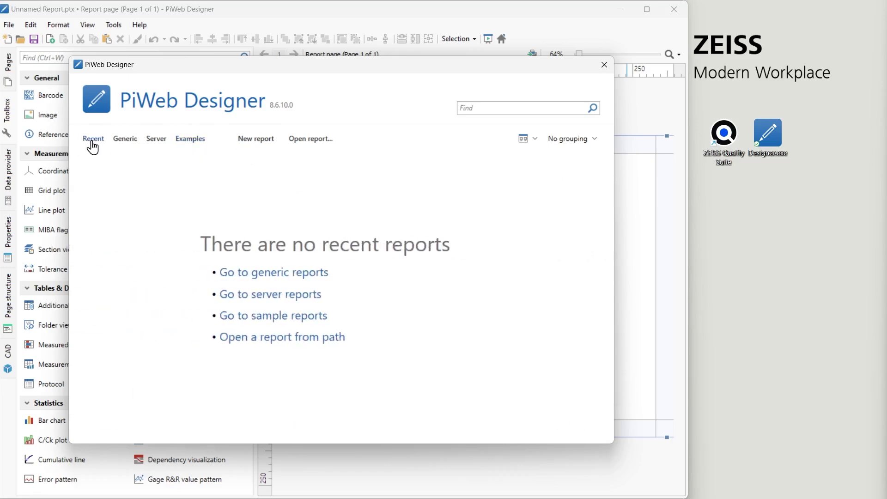
left_click(124, 144)
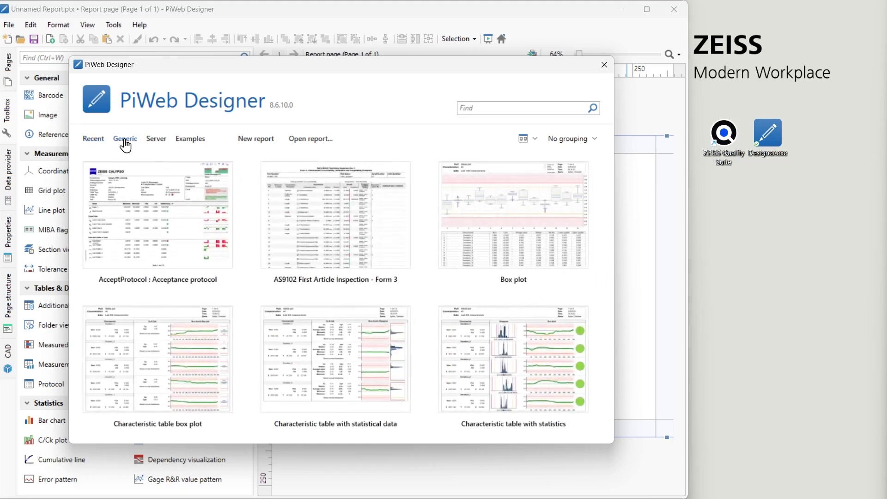
left_click(156, 139)
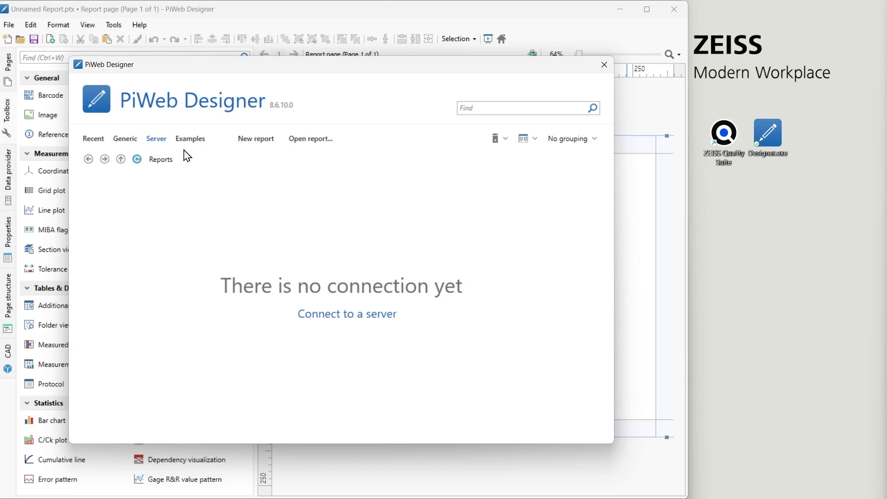
Create a new blank report and maximize the program window.
left_click(257, 139)
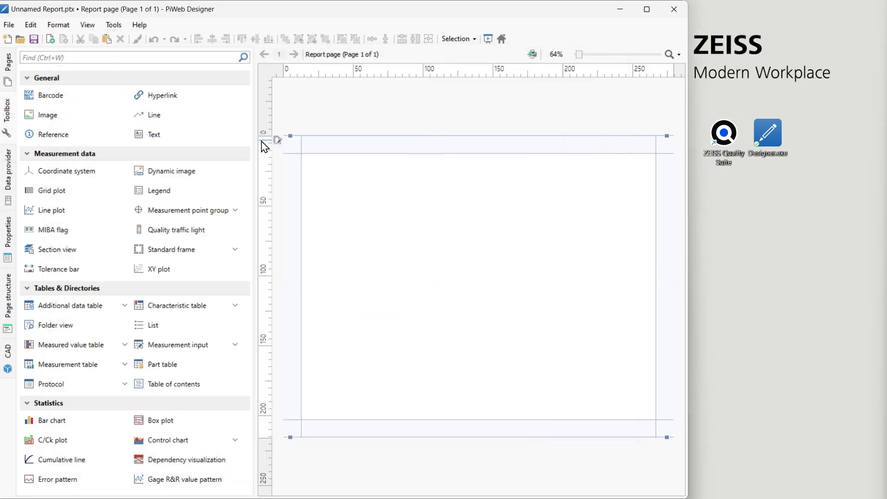
key("super+Up")
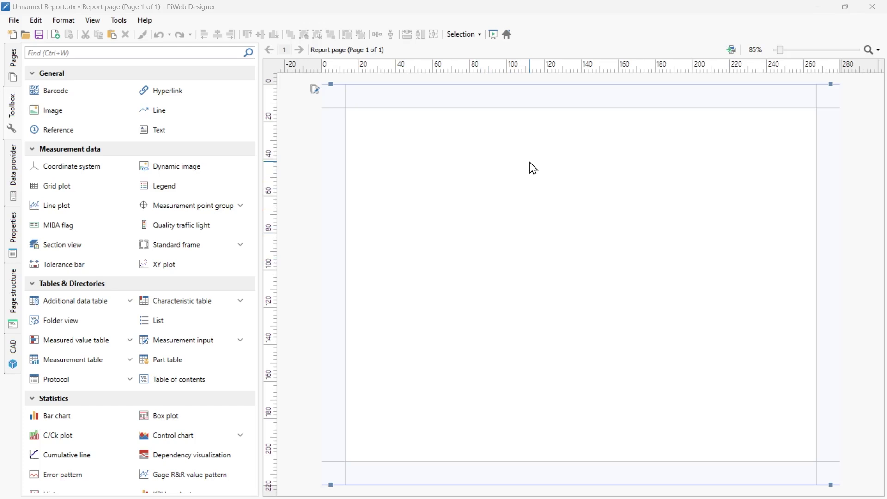
Try zooming and scrolling the report page, and set the zoom to 83%.
scroll(533, 168, "down", 4)
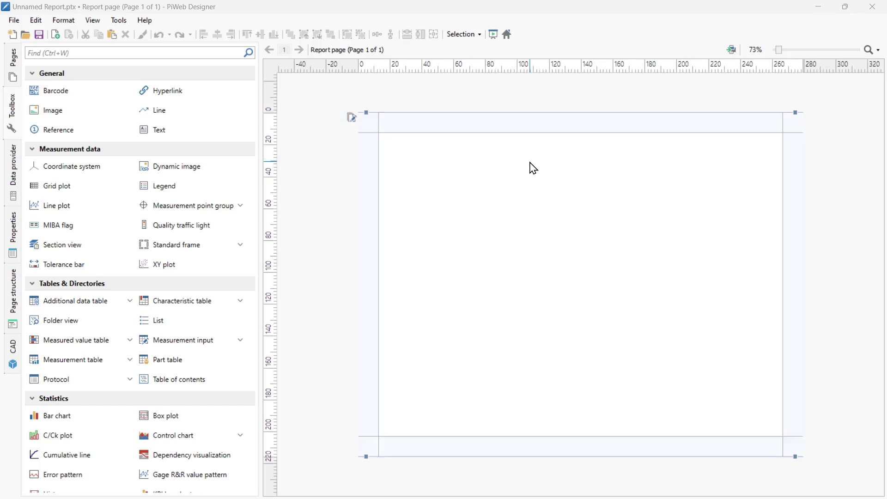
scroll(533, 168, "up", 4)
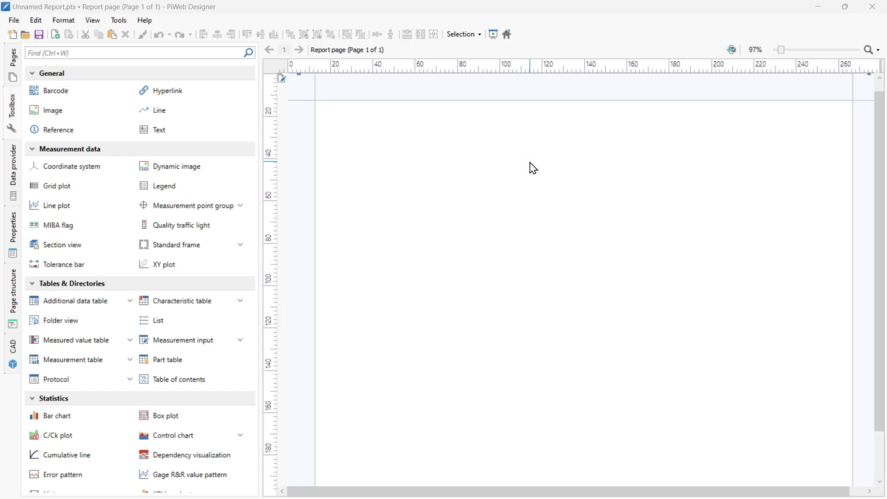
left_click_drag(877, 156, 873, 206)
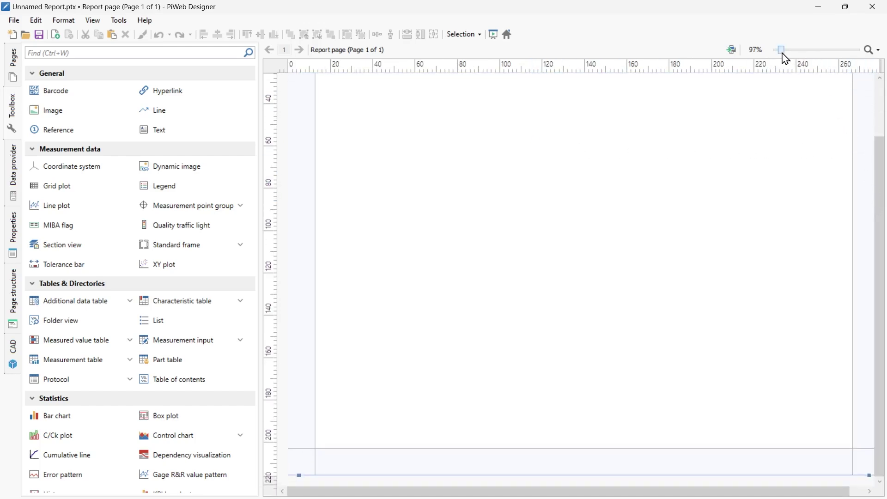
left_click_drag(784, 55, 782, 55)
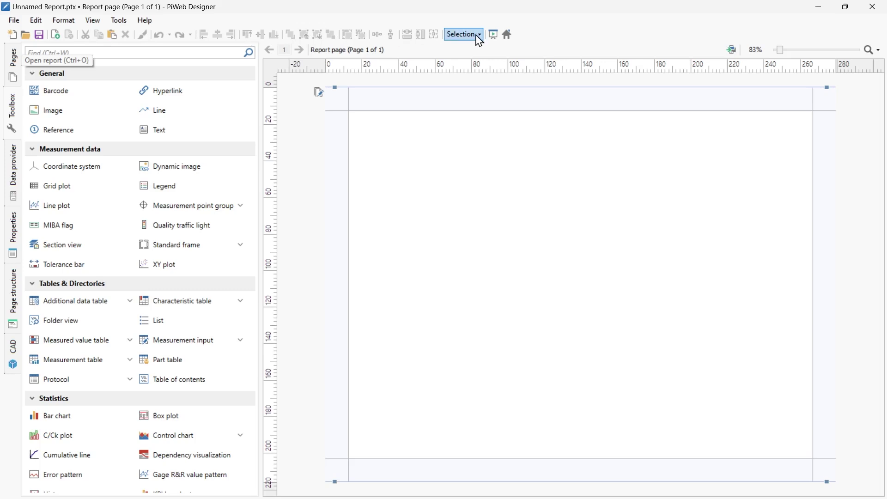
Show the start dialog with the example reports again and close it.
left_click(510, 35)
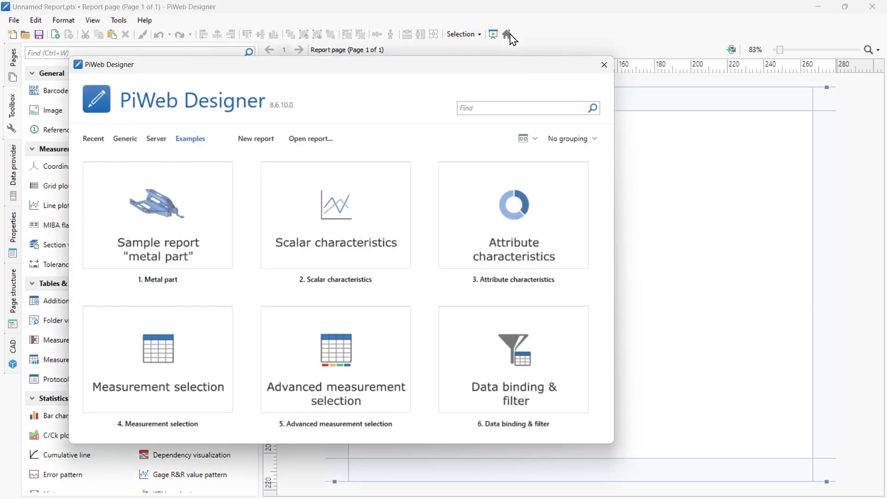
left_click(604, 64)
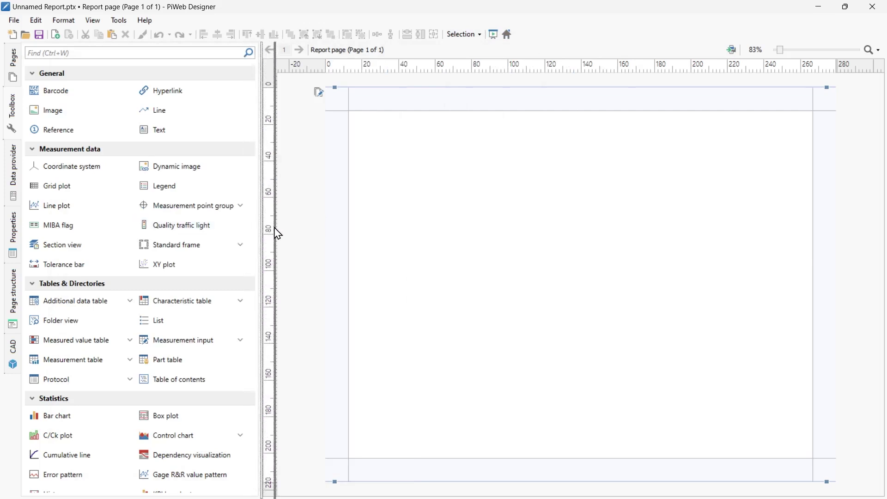
Narrow the side pane slightly and load the file PiWeb_Server_Training.qdb as the report's data source.
left_click_drag(261, 232, 245, 227)
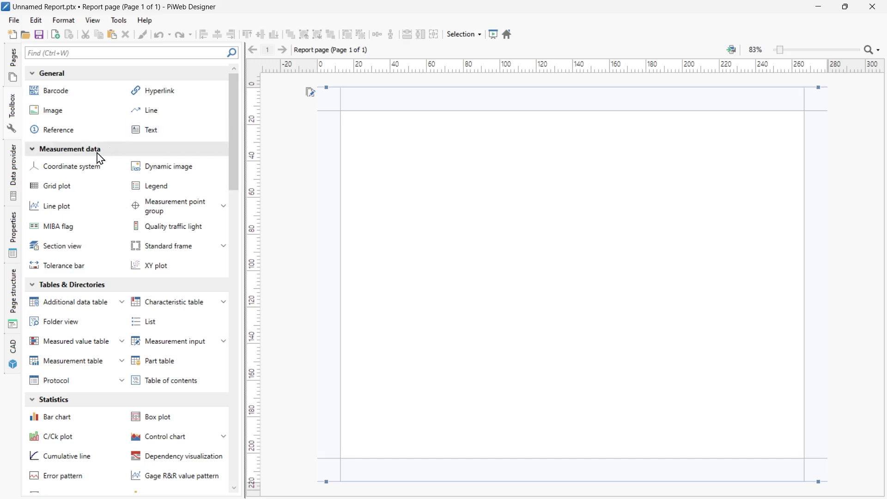
left_click(14, 175)
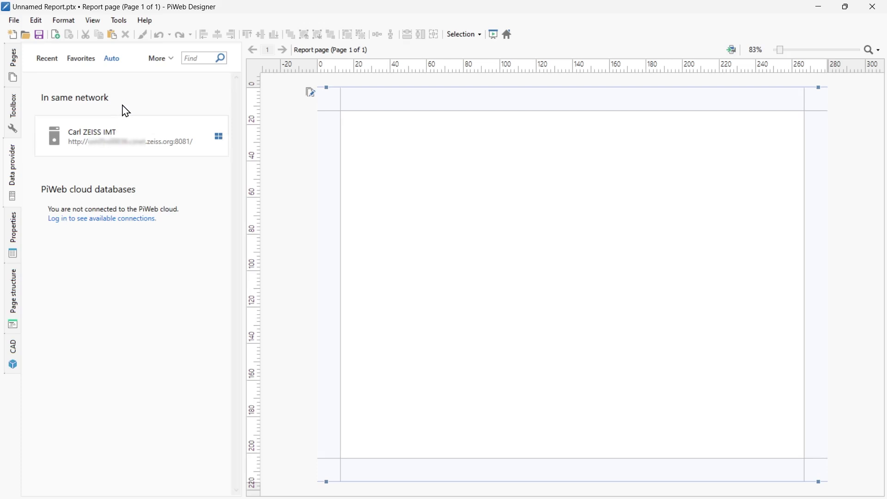
left_click(167, 64)
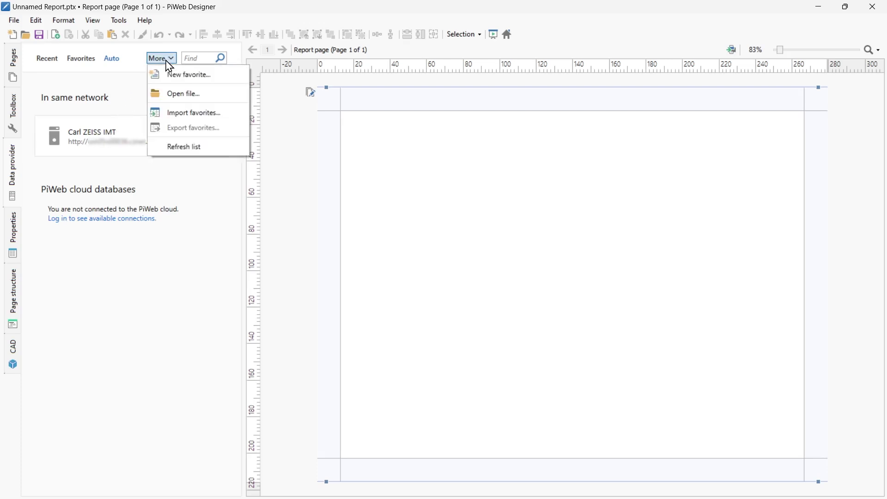
left_click(171, 98)
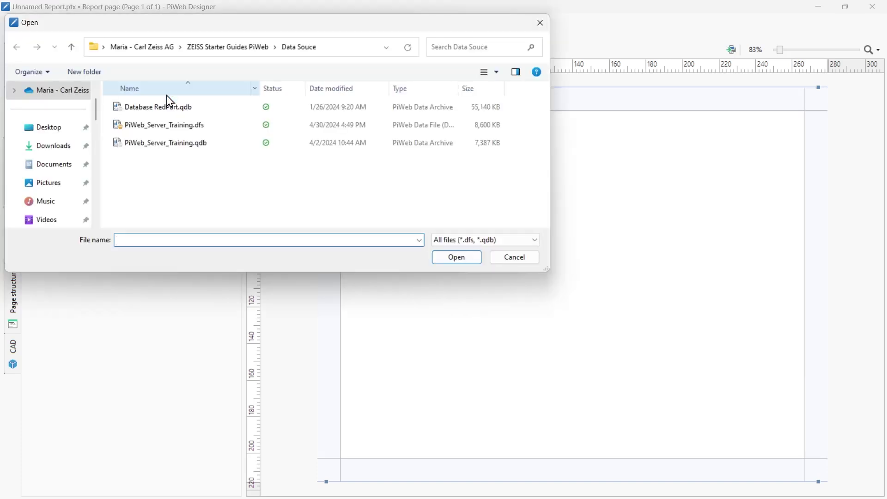
left_click(165, 146)
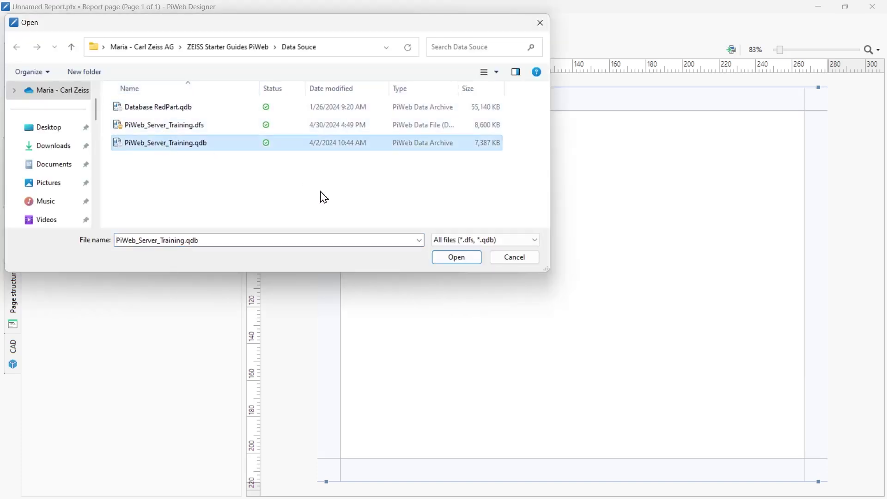
left_click(447, 261)
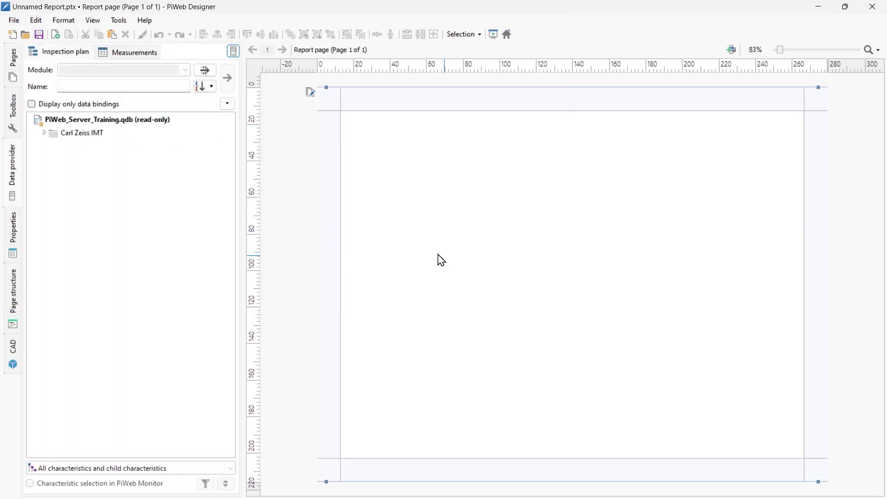
Expand the inspection plan through Carl Zeiss IMT and PiWeb Basic Training to Cadcube's characteristics, and view Cadcube's attached additional data.
left_click(44, 135)
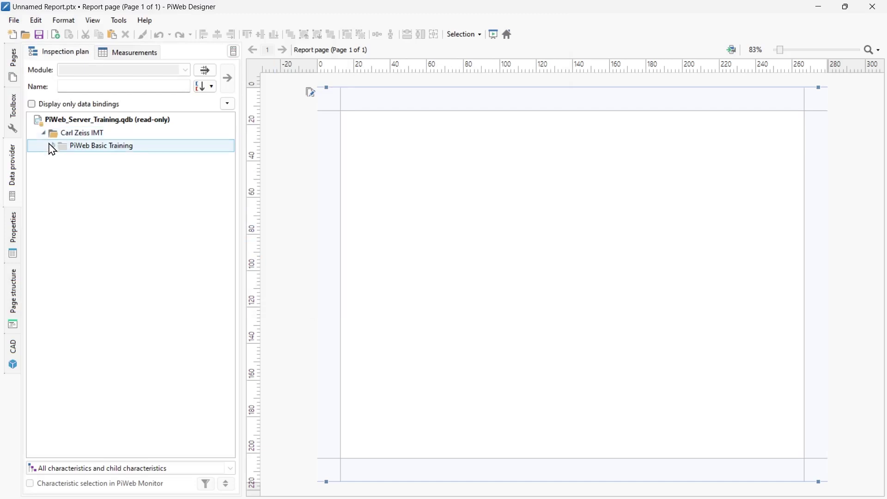
left_click(53, 147)
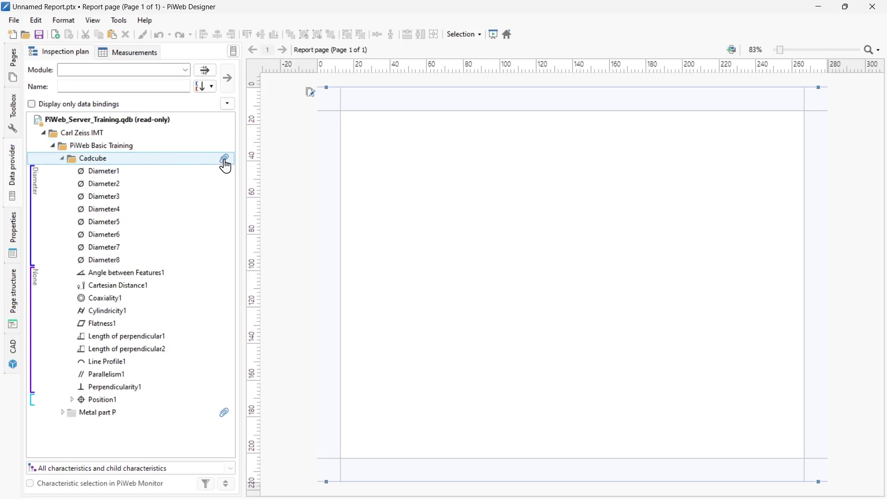
mouse_move(225, 166)
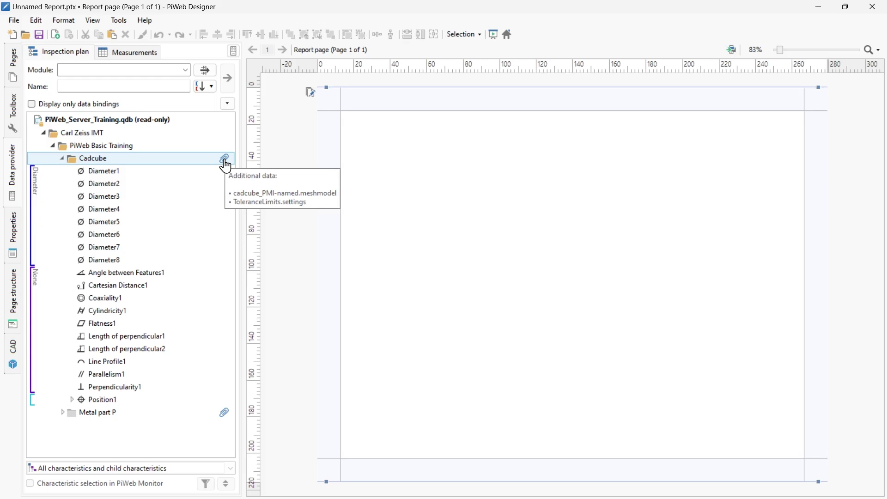
Place Cadcube's attached CAD model cadcube_PMI-named.meshmodel as an image on the right half of the report page and nudge its position.
left_click_drag(226, 166, 525, 191)
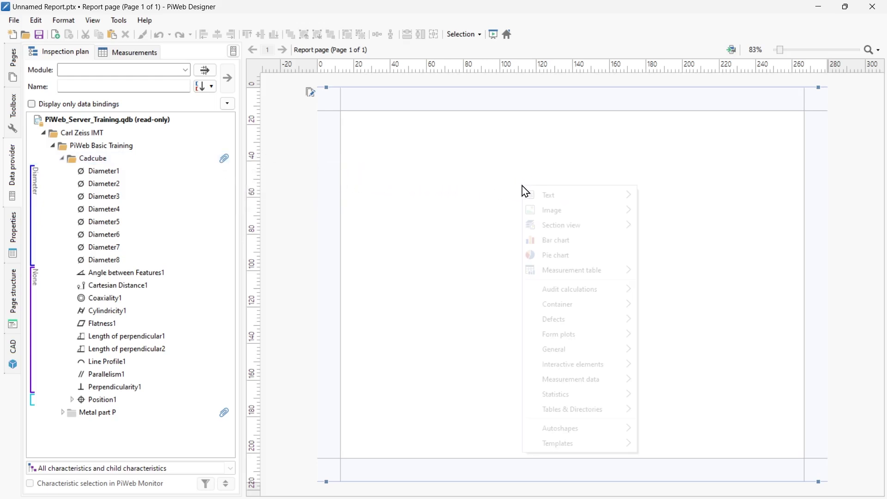
mouse_move(549, 209)
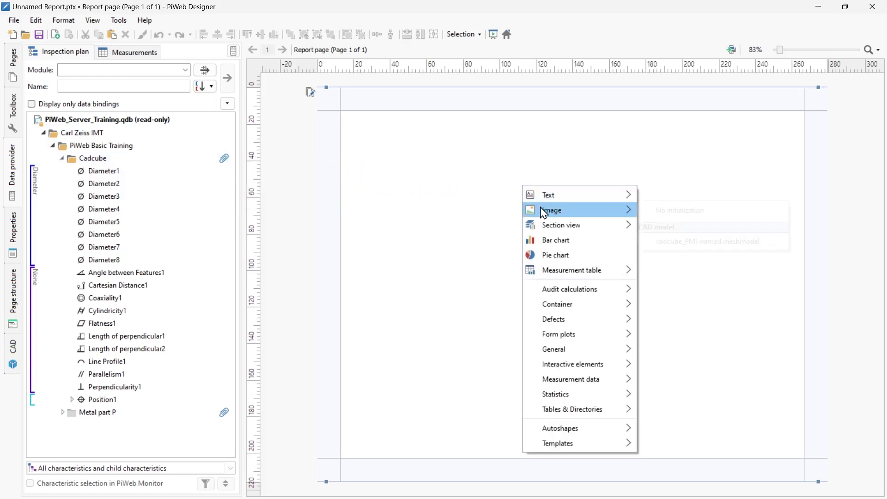
left_click(678, 245)
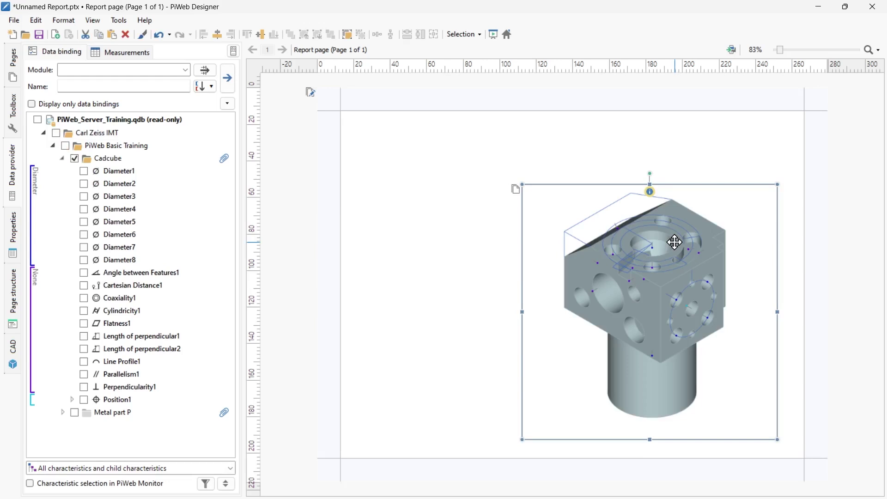
left_click_drag(674, 242, 676, 242)
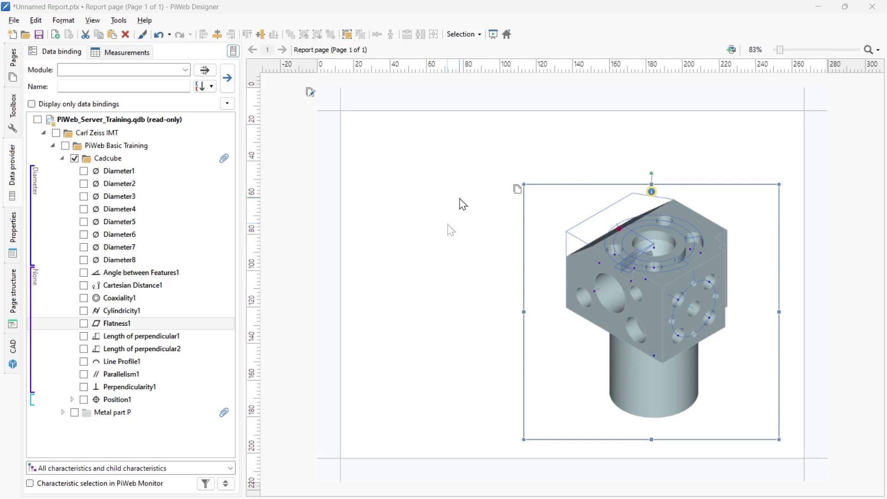
Browse the toolbox's element groups and set it to open only one group at a time.
left_click(13, 111)
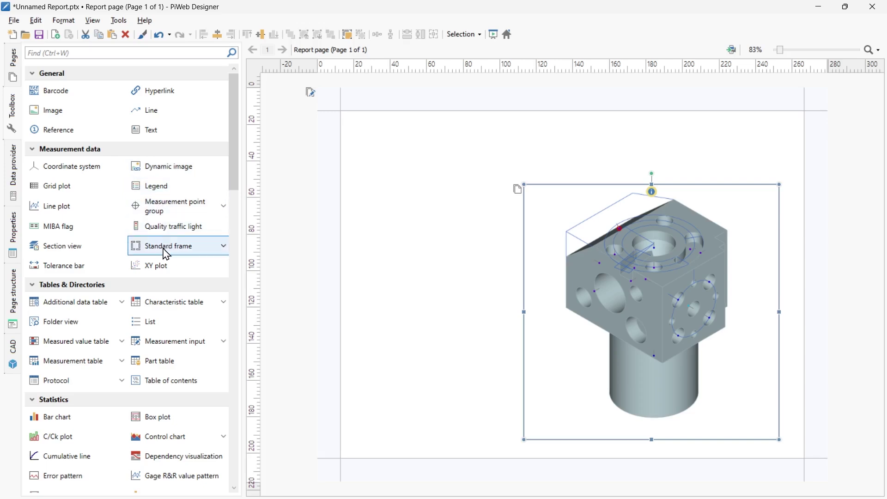
scroll(167, 257, "down", 3)
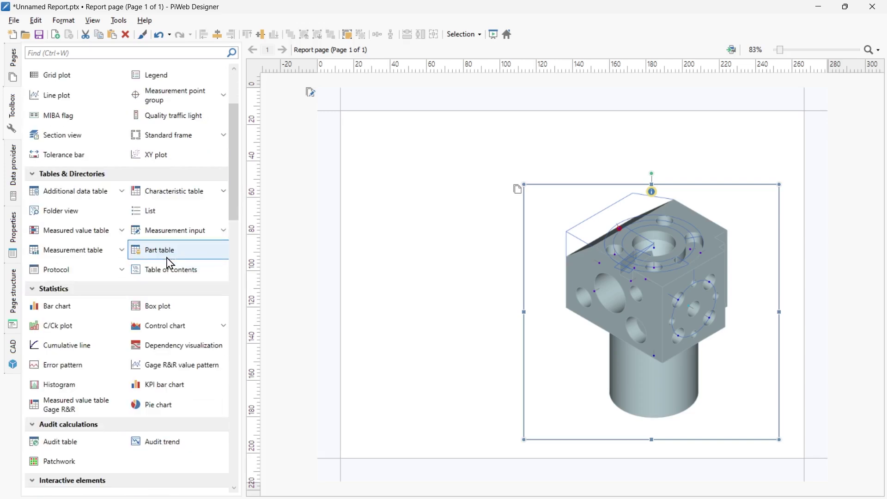
scroll(170, 263, "down", 2)
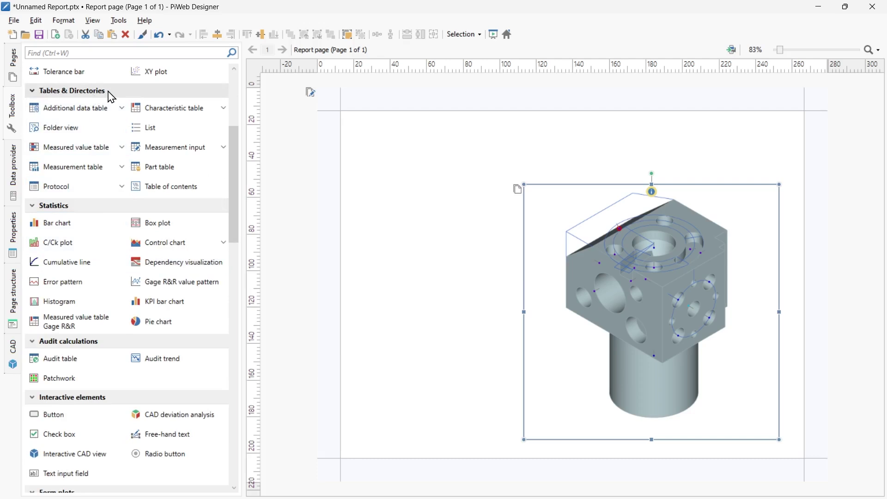
right_click(107, 211)
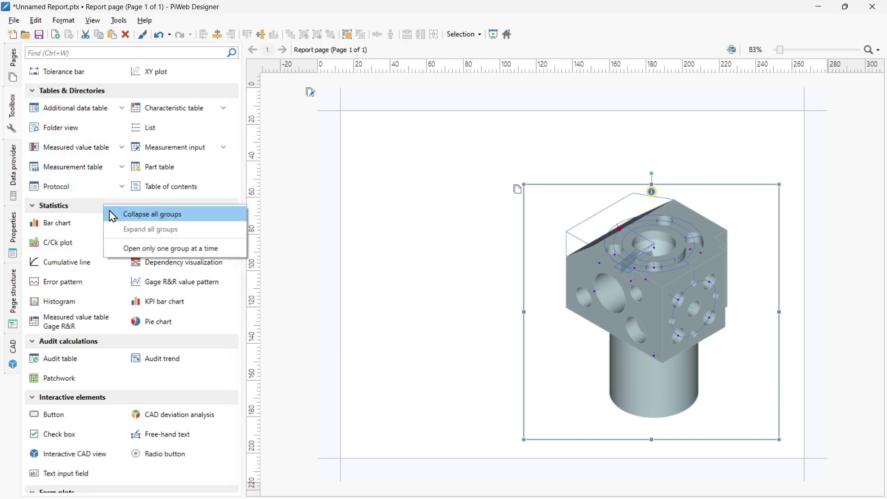
left_click(128, 251)
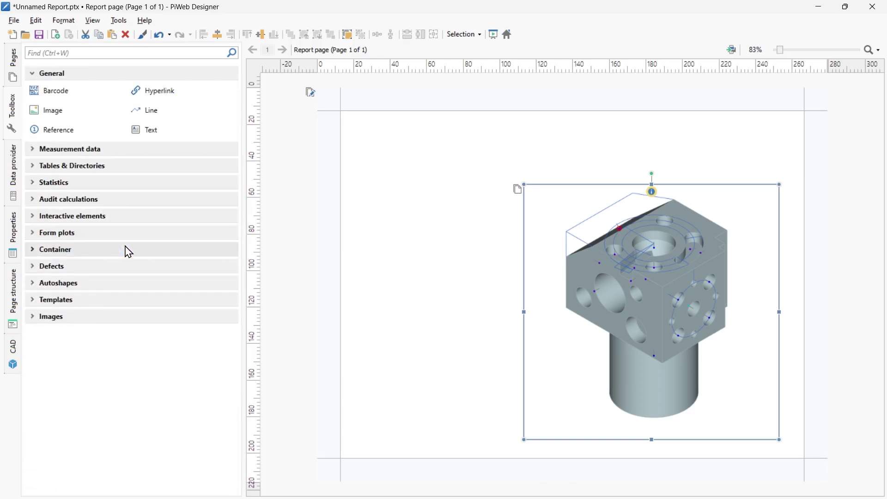
Add a line plot from the measurement data elements, about 70 by 38 mm, in the lower-left area of the report page.
left_click(34, 151)
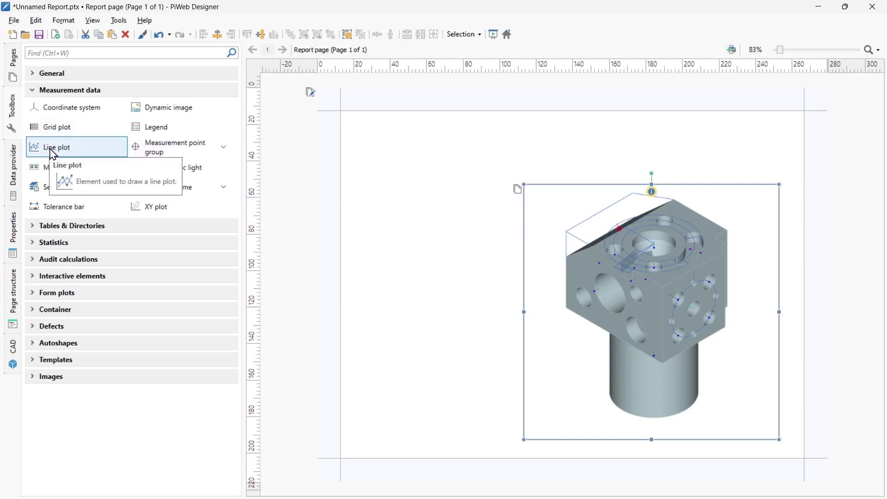
left_click_drag(53, 155, 401, 140)
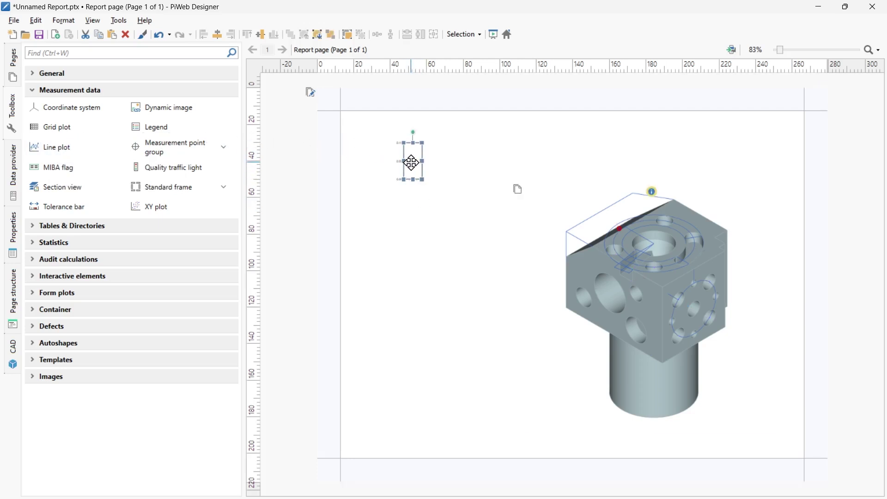
left_click_drag(412, 163, 521, 420)
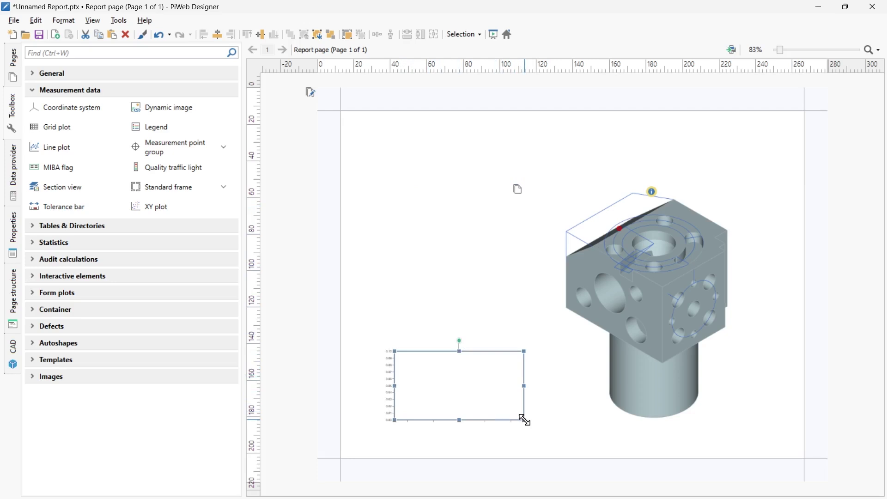
Bind the line plot to Cadcube's Diameter1 characteristic and locate its binding in the inspection plan.
left_click(13, 175)
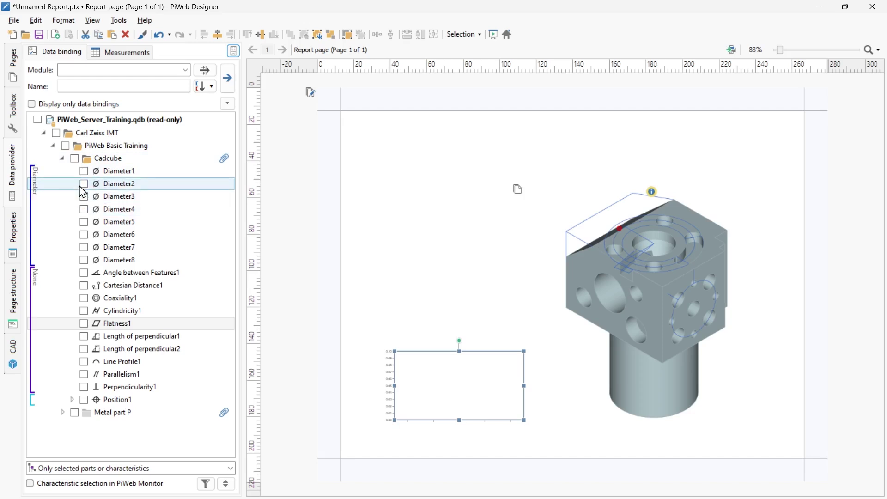
left_click(84, 172)
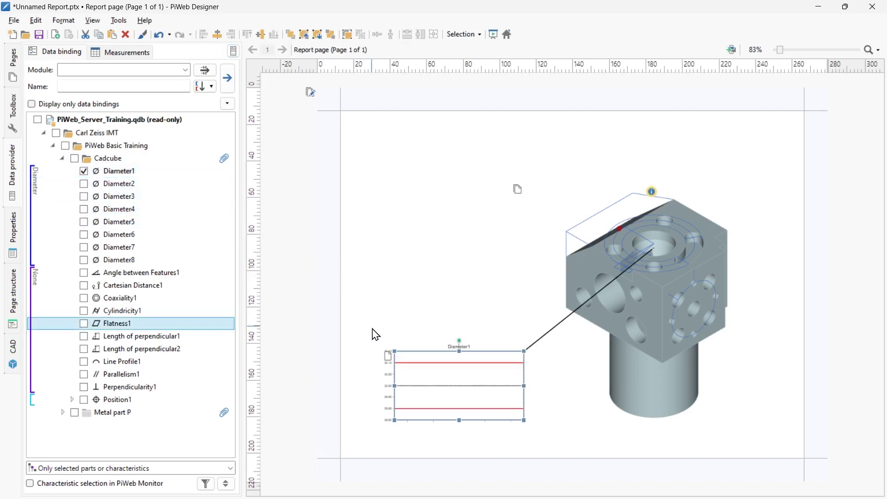
mouse_move(386, 358)
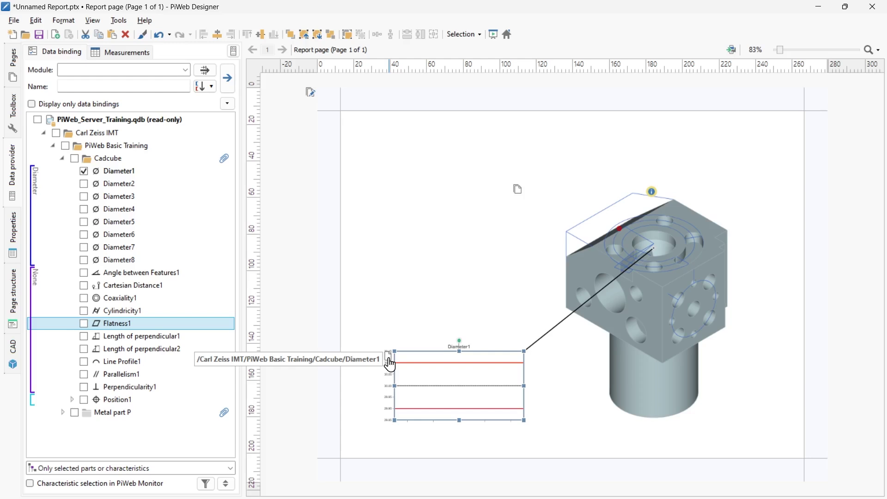
left_click(391, 364)
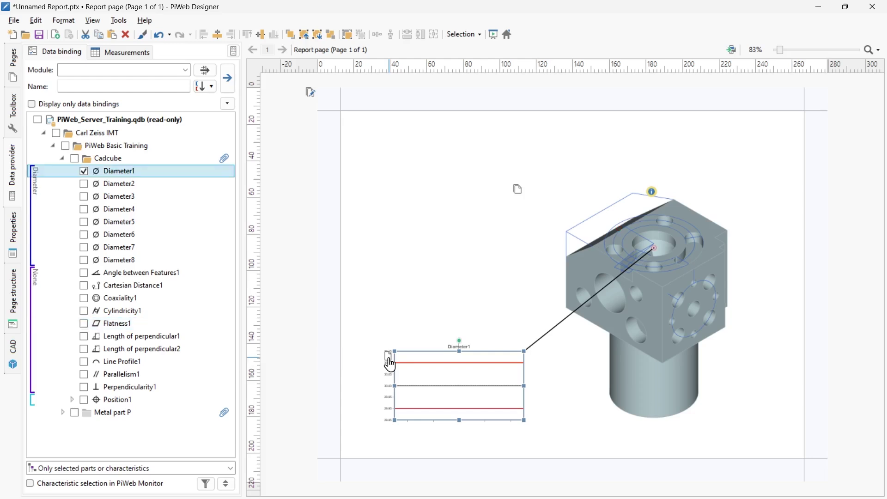
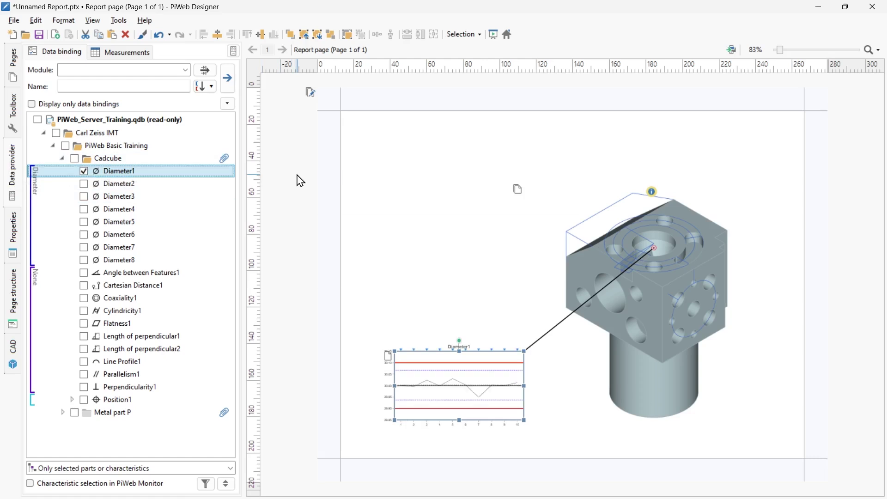
Place Cadcube's Flatness1 characteristic as a Flatness form plot, about 90 mm wide, above the line plot.
left_click(301, 181)
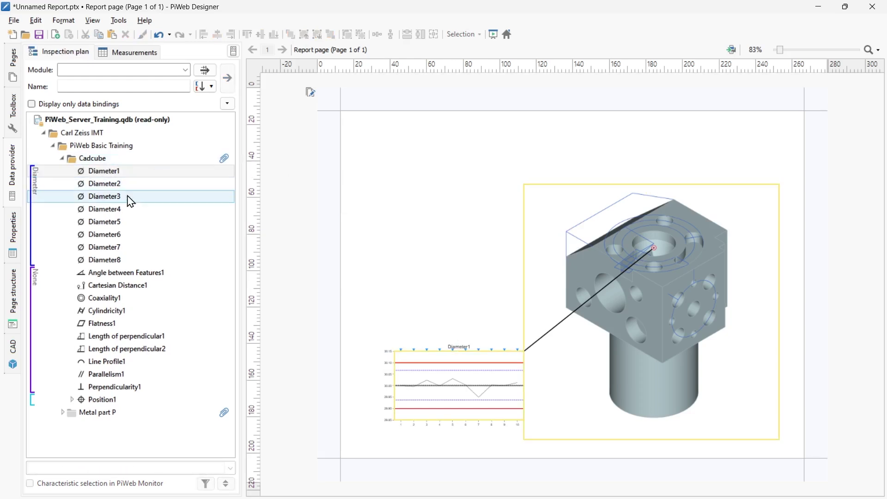
left_click(113, 329)
left_click_drag(112, 329, 376, 139)
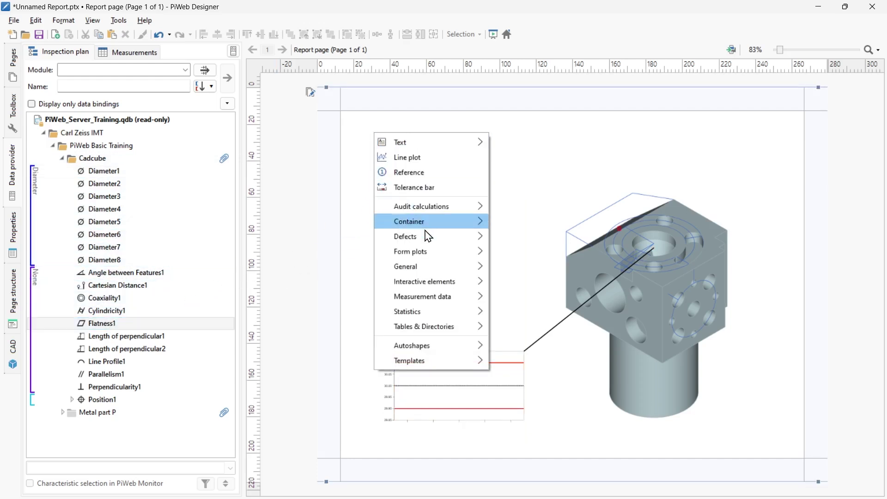
mouse_move(429, 254)
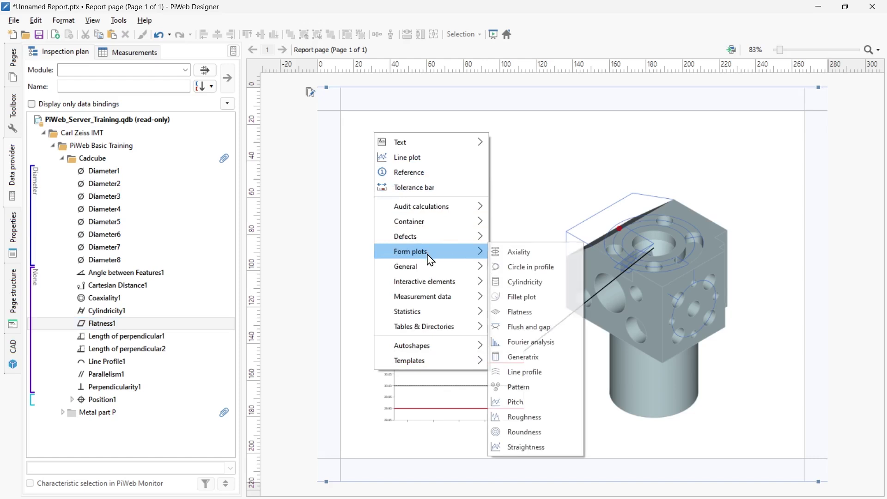
left_click(518, 312)
left_click_drag(703, 394, 538, 301)
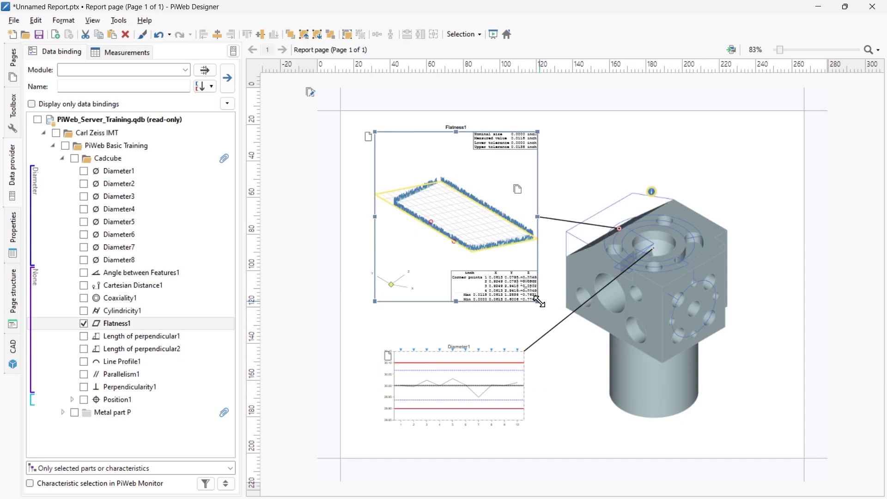
View the flatness plot's properties and turn on Show measured values for the Diameter1 line plot.
left_click(13, 230)
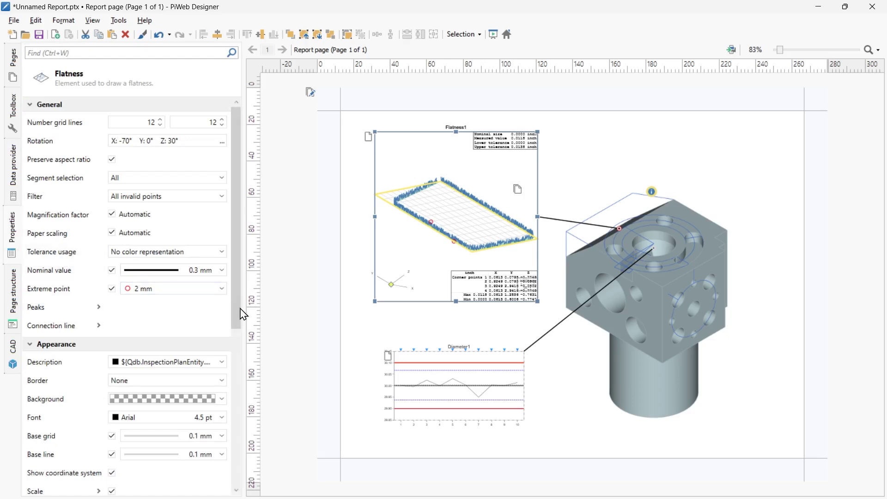
left_click(414, 366)
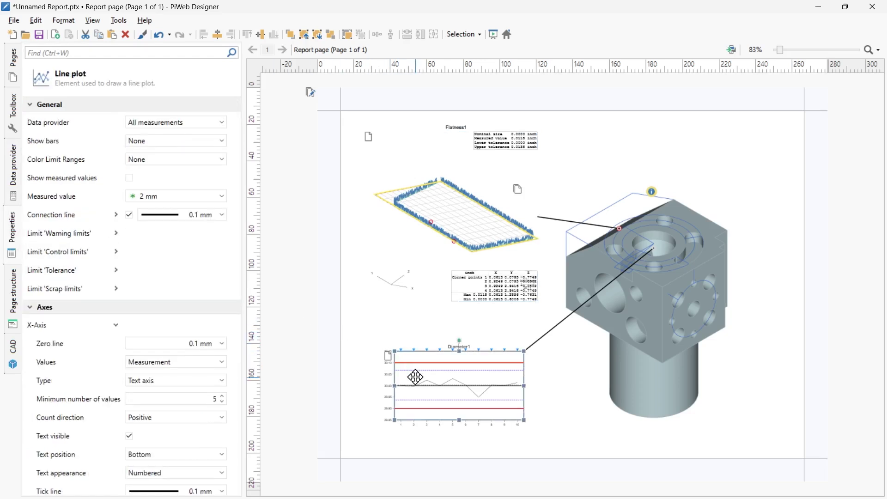
left_click(129, 179)
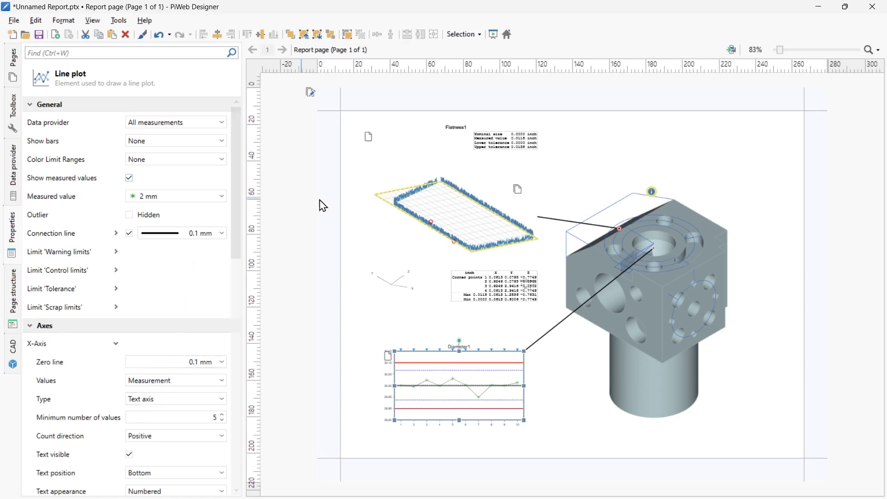
Turn off the flatness plot's automatic magnification factor and set the factor to 60.
left_click(452, 199)
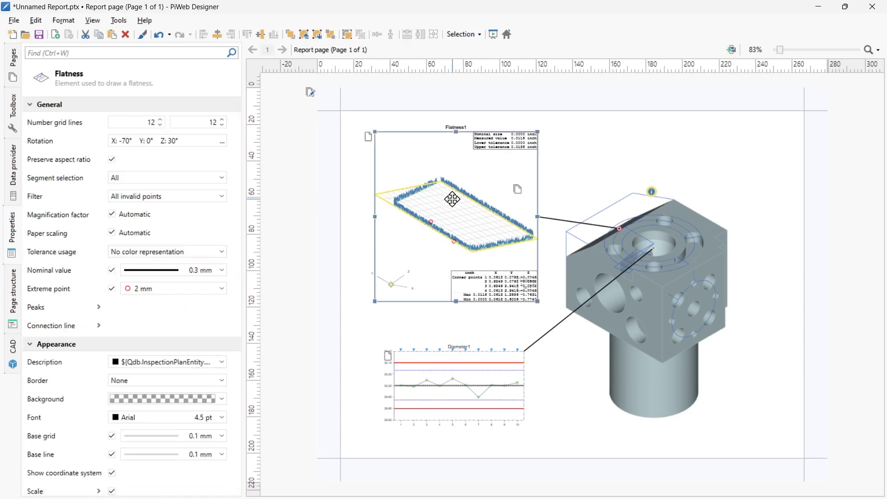
left_click(112, 214)
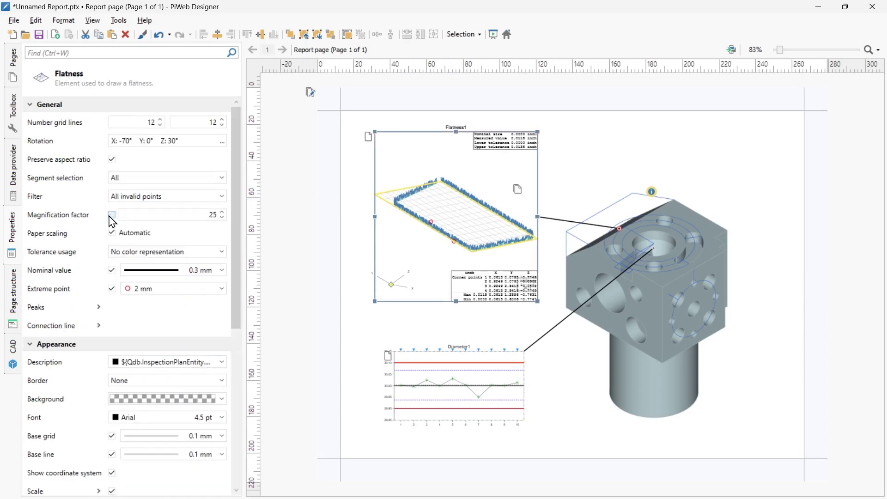
left_click(168, 214)
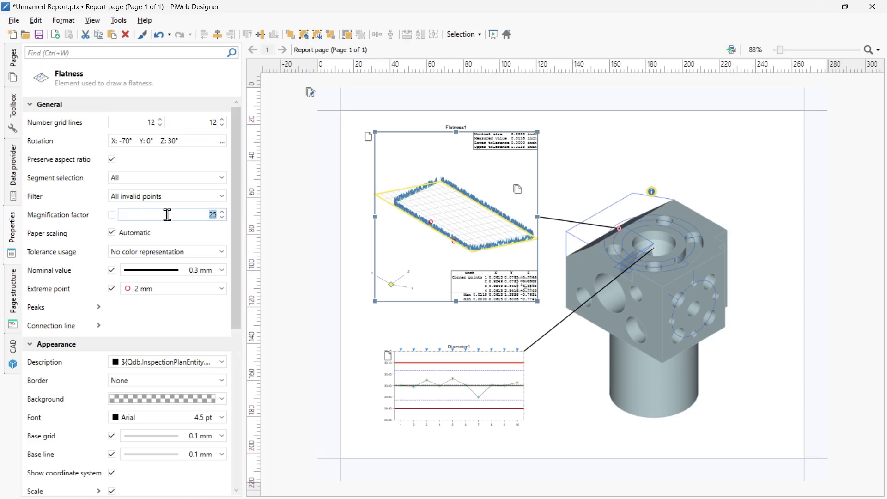
type("60")
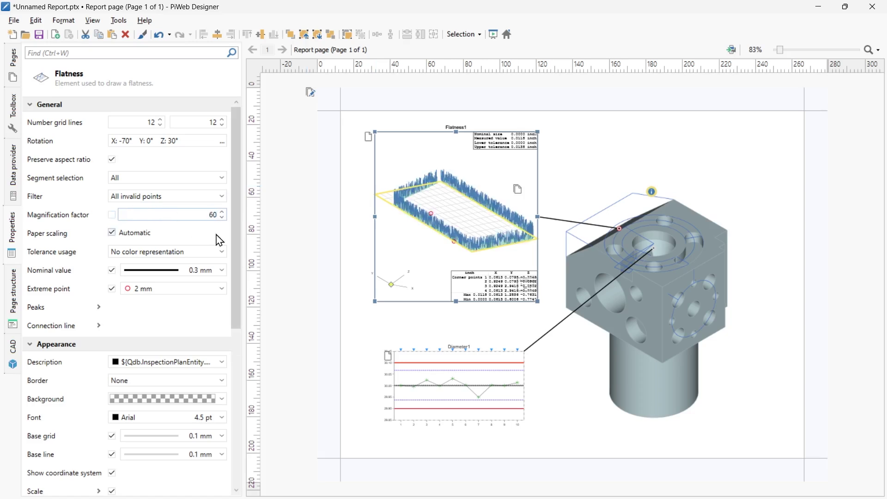
Make the line plot's settings the default for this element type and nudge the plot slightly to the right.
right_click(419, 373)
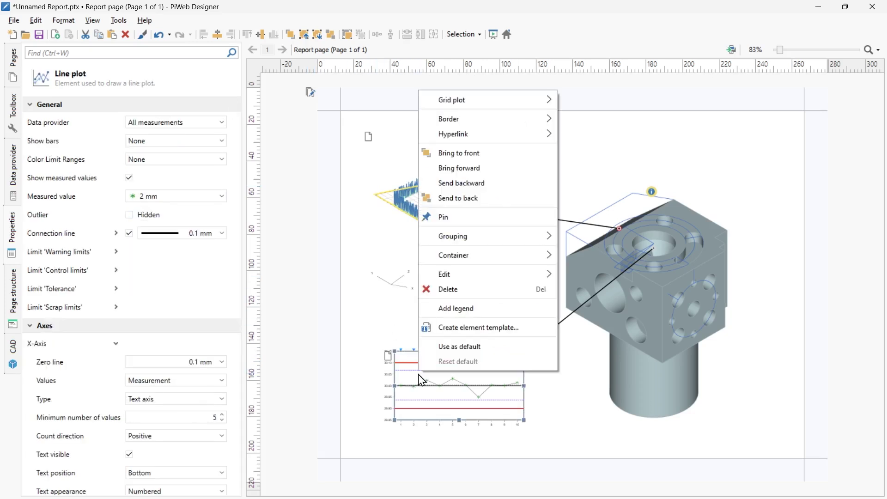
left_click(461, 352)
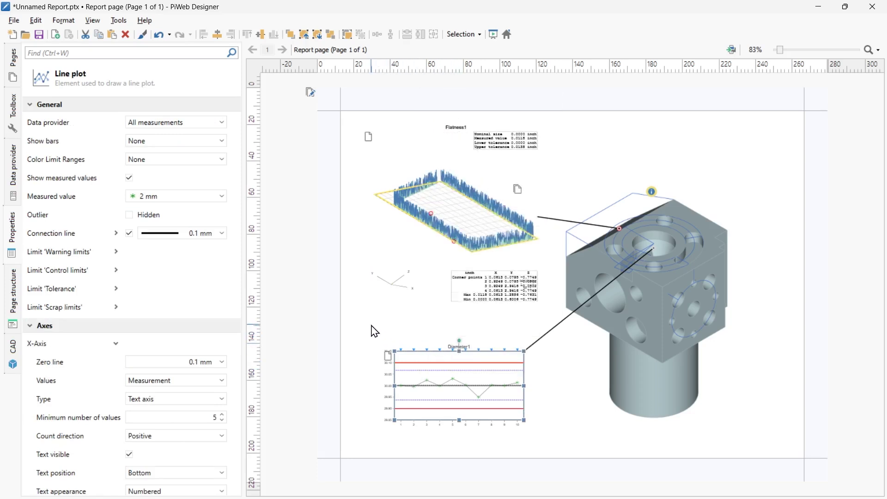
key("Right")
key("Right")
key("Right")
key("Right")
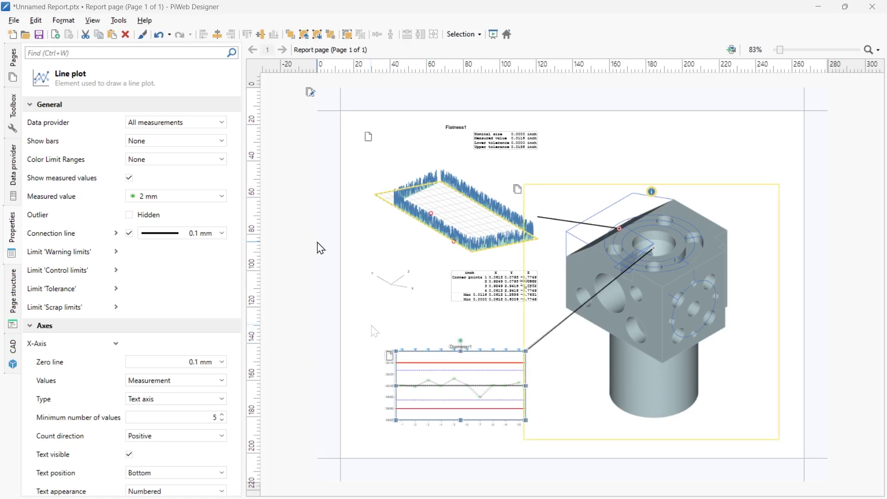
Open the Master page and insert ZEISS logo.png from the Saved Pictures folder, reduced in size, in the page's upper-left corner.
left_click(15, 66)
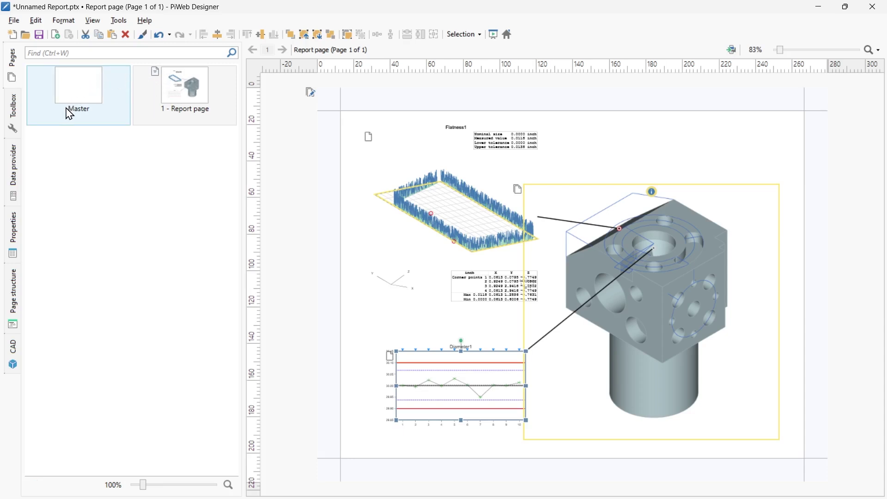
left_click(95, 101)
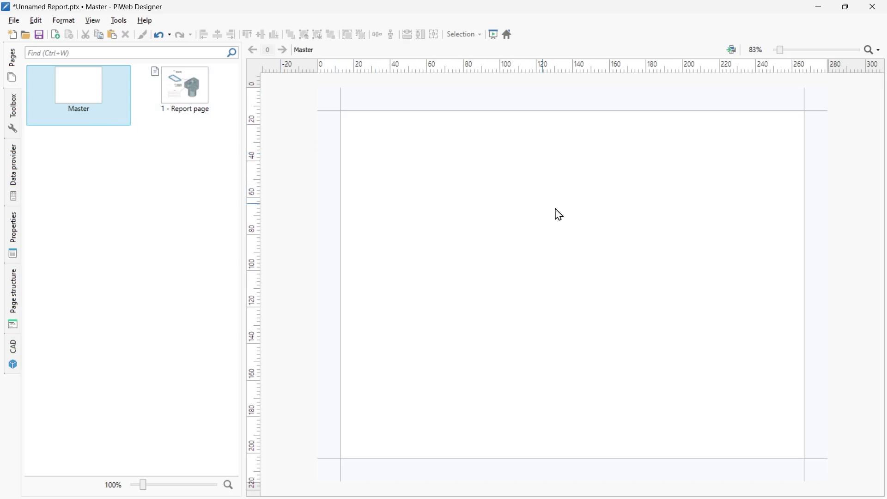
key("alt+Tab")
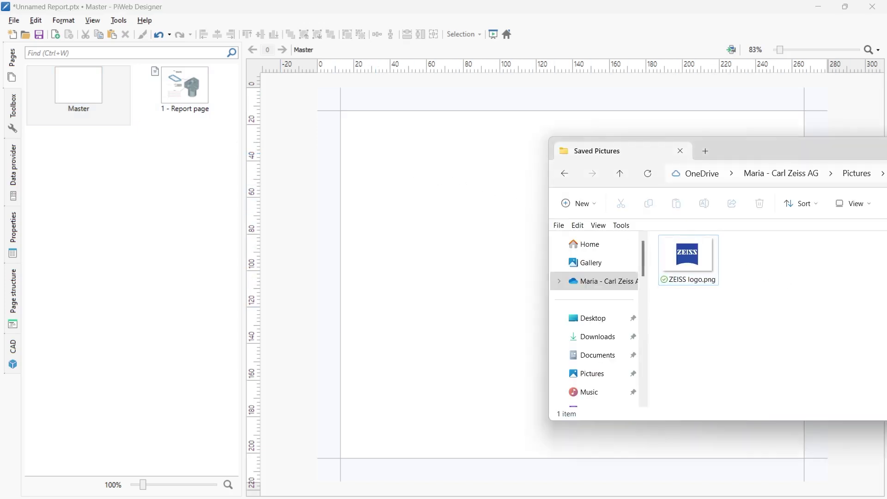
left_click(698, 258)
left_click_drag(698, 257, 432, 175)
left_click_drag(523, 239, 381, 147)
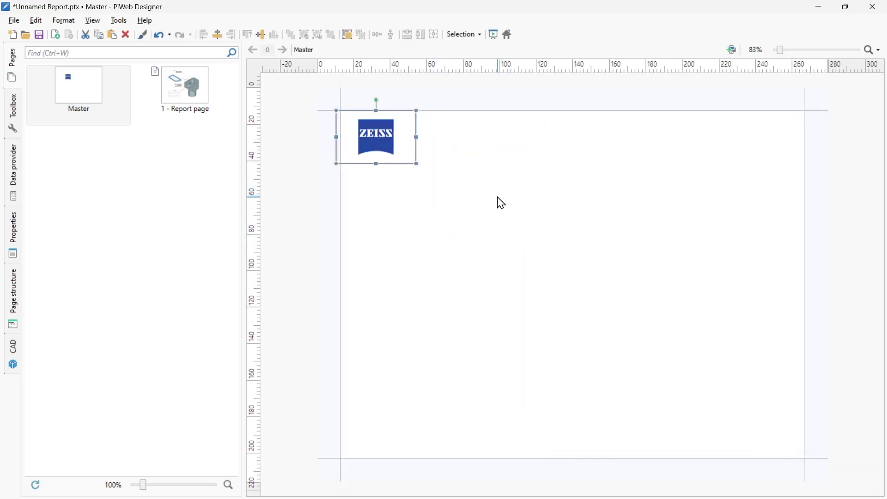
left_click(438, 129)
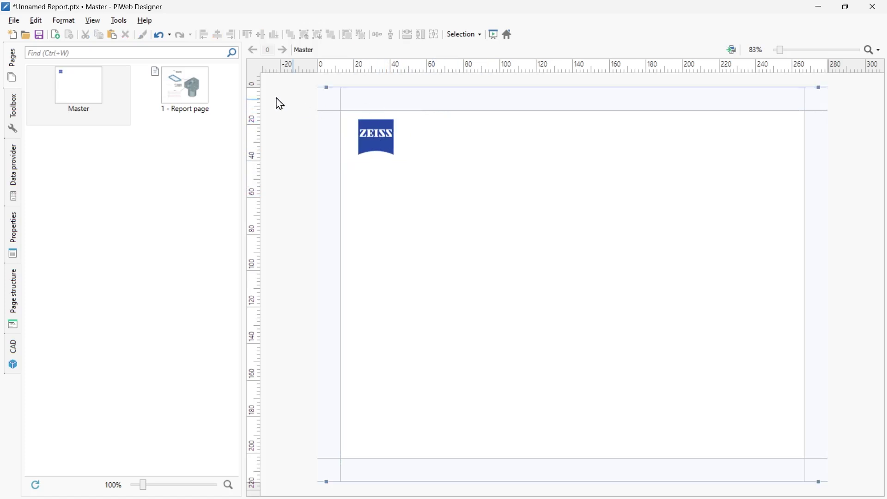
Add a text element about 30 mm wide beside the ZEISS logo on the Master page.
left_click(14, 121)
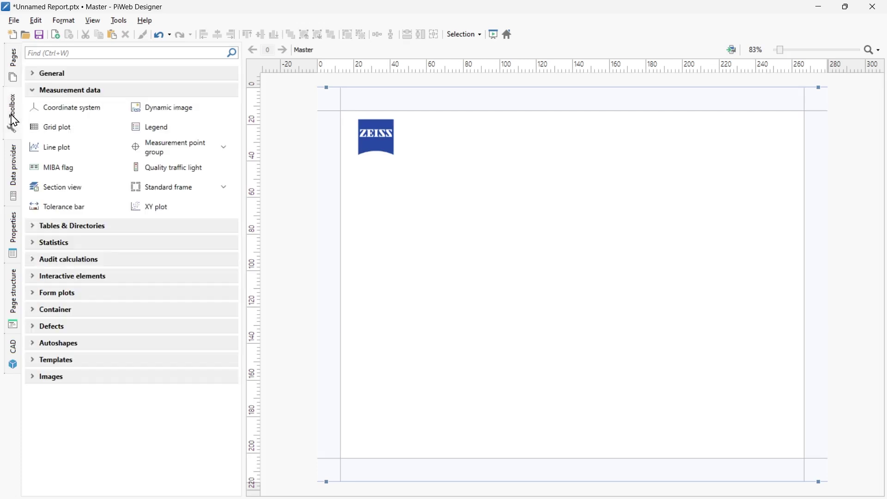
left_click(33, 75)
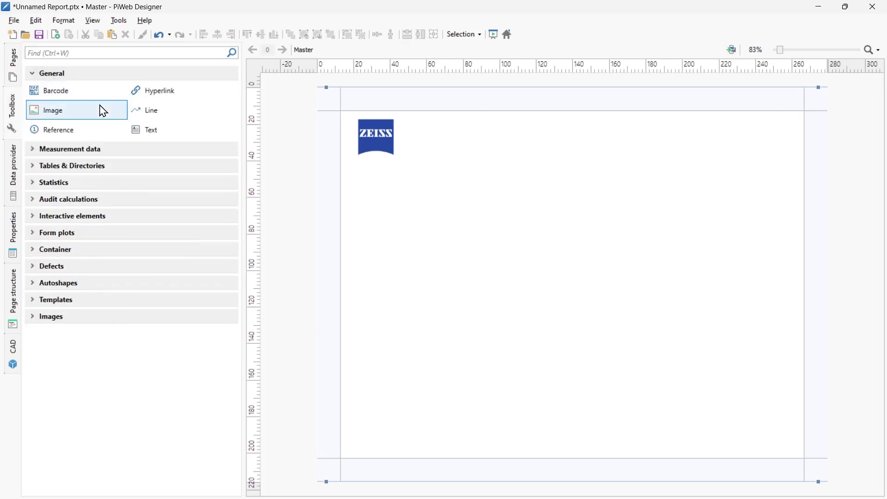
left_click_drag(152, 135, 474, 140)
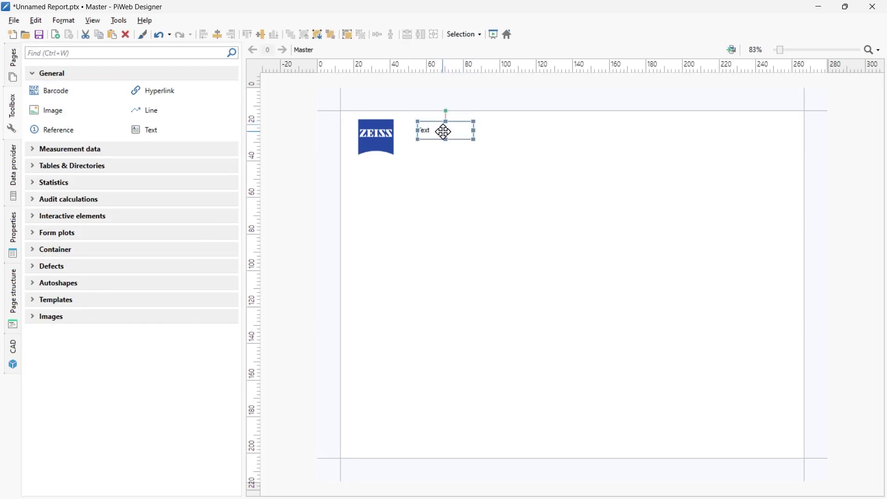
Assign the data provider's Part name variable to the text element beside the ZEISS logo.
right_click(445, 134)
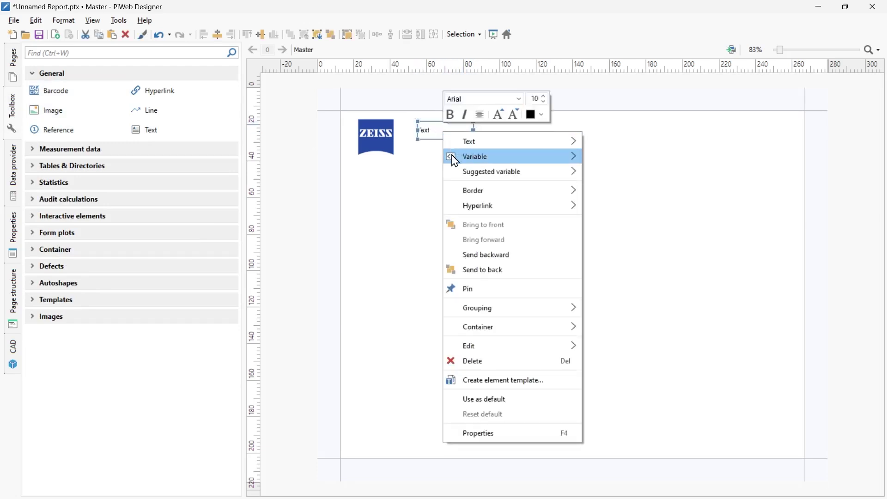
mouse_move(453, 157)
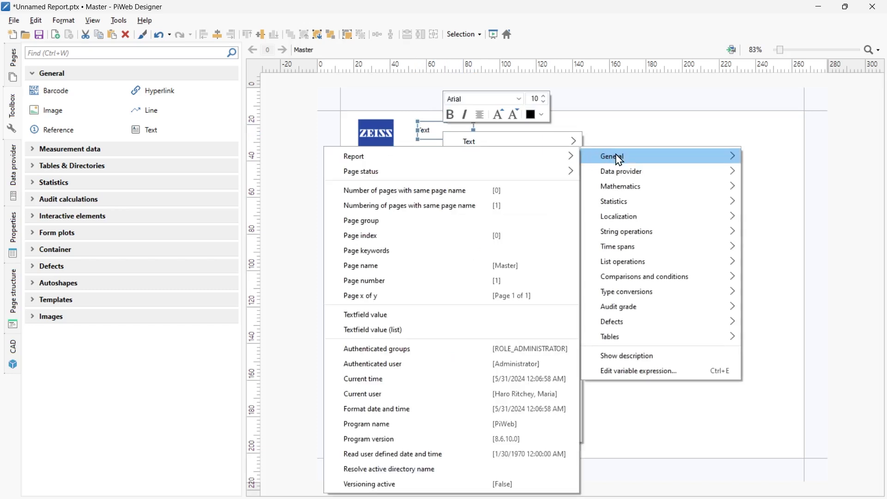
mouse_move(623, 176)
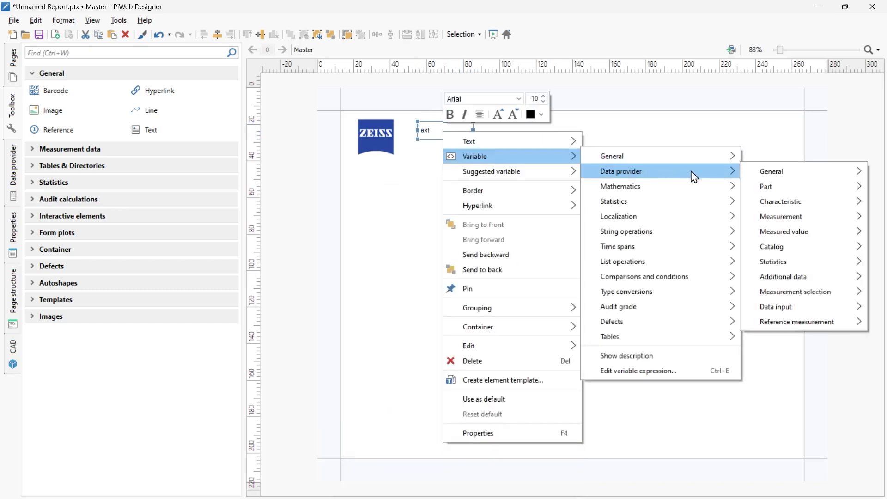
mouse_move(762, 191)
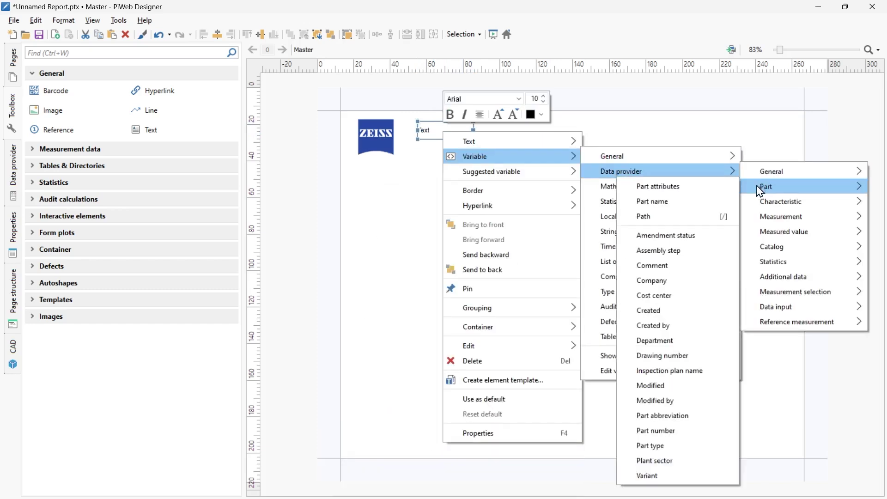
left_click(679, 212)
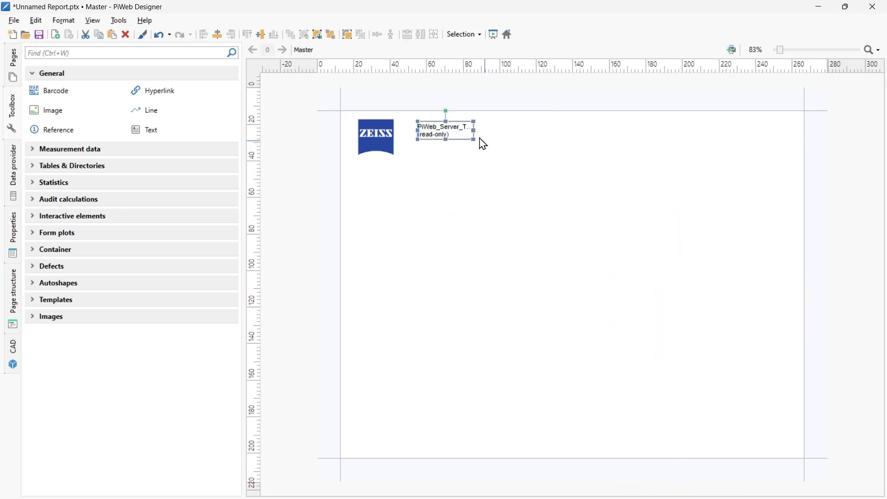
Widen the part-name text element to about 50 mm and bind it to the Cadcube part.
left_click_drag(475, 130, 508, 132)
left_click(15, 168)
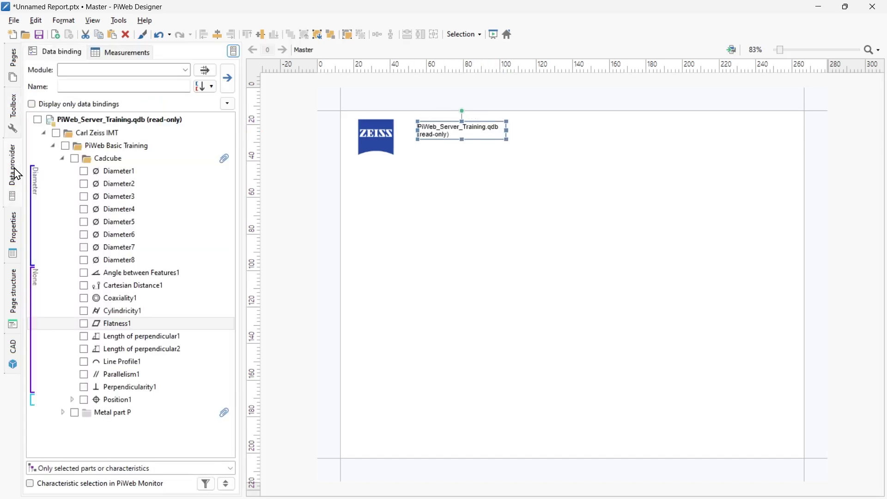
left_click(74, 159)
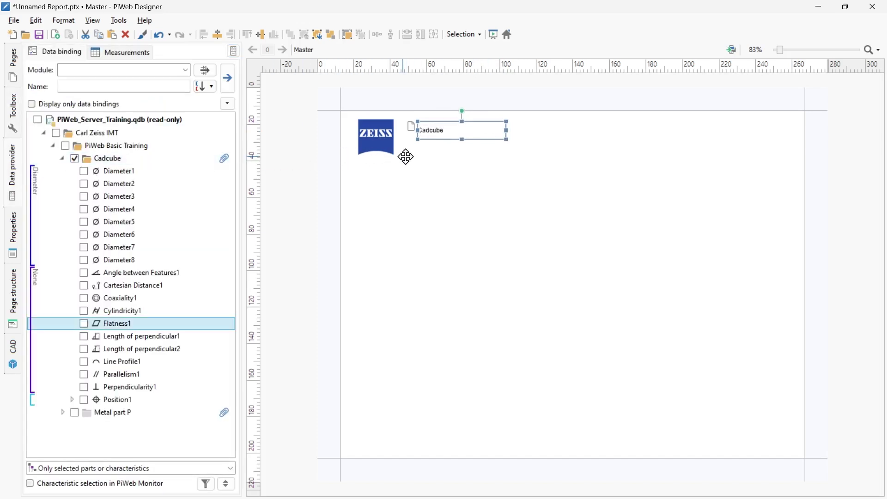
Add a text element about 50 mm wide below the part name on the Master page, reading "Starter Guide".
left_click(421, 156)
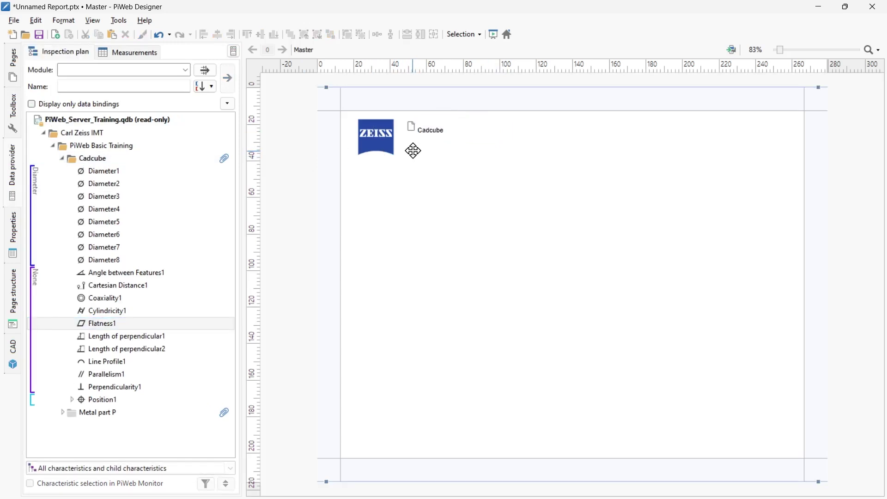
left_click(416, 156)
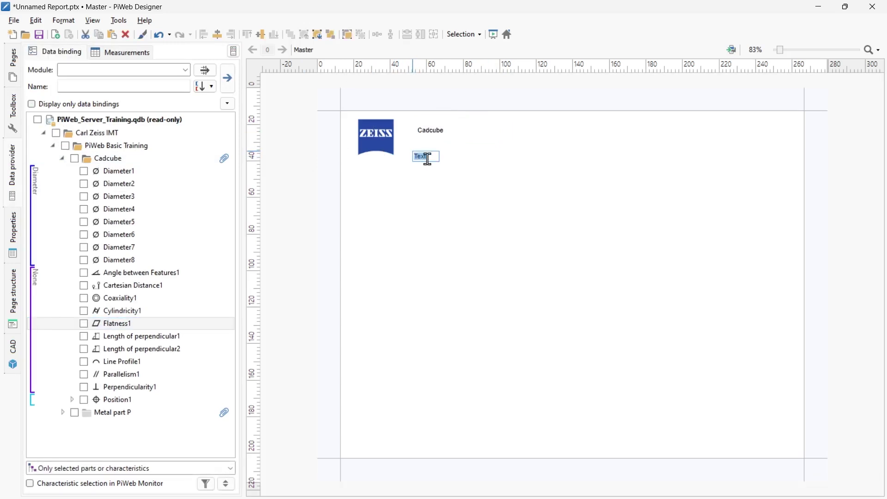
left_click(438, 171)
left_click(427, 156)
left_click_drag(439, 160, 503, 168)
double_click(454, 160)
type("Starter Guide")
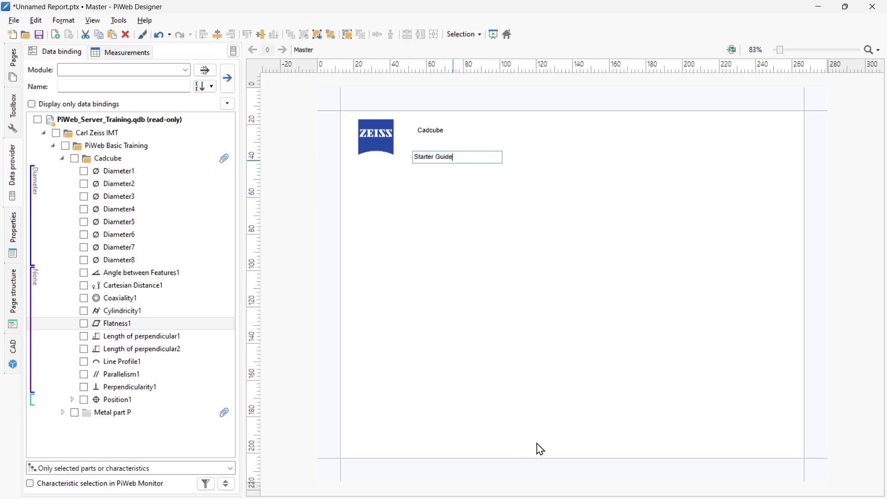
Add a horizontally centered text element about 32 mm wide at the foot of the Master page, using the Page x of y variable.
left_click(550, 451)
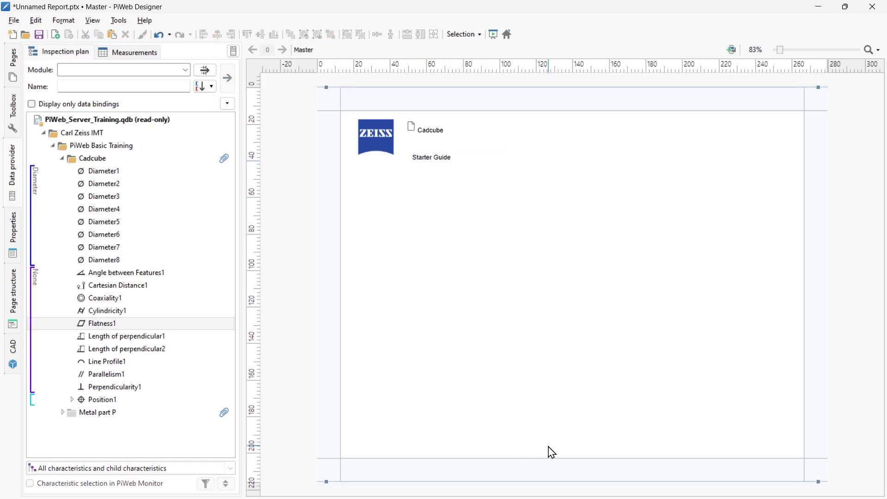
right_click(571, 452)
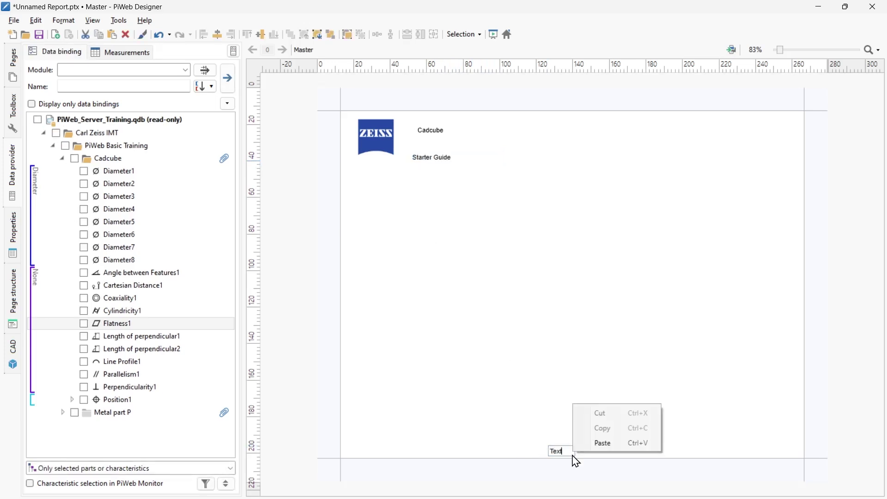
key("Escape")
right_click(563, 452)
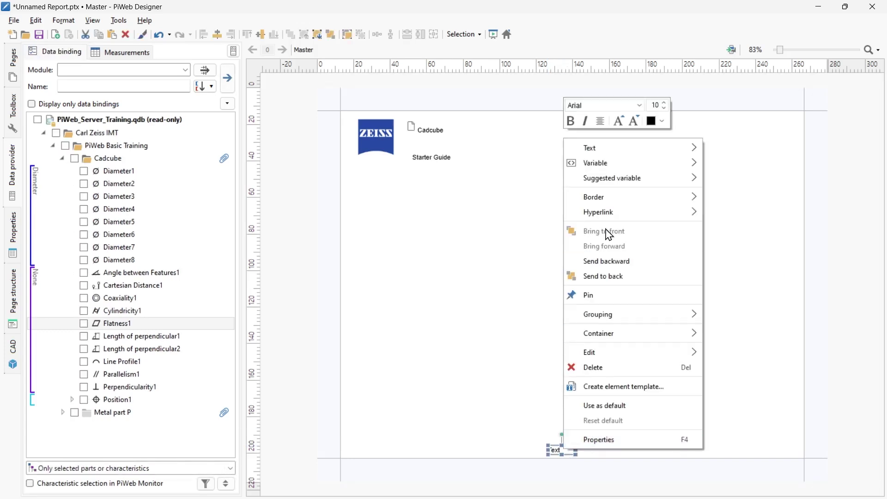
mouse_move(638, 173)
mouse_move(735, 162)
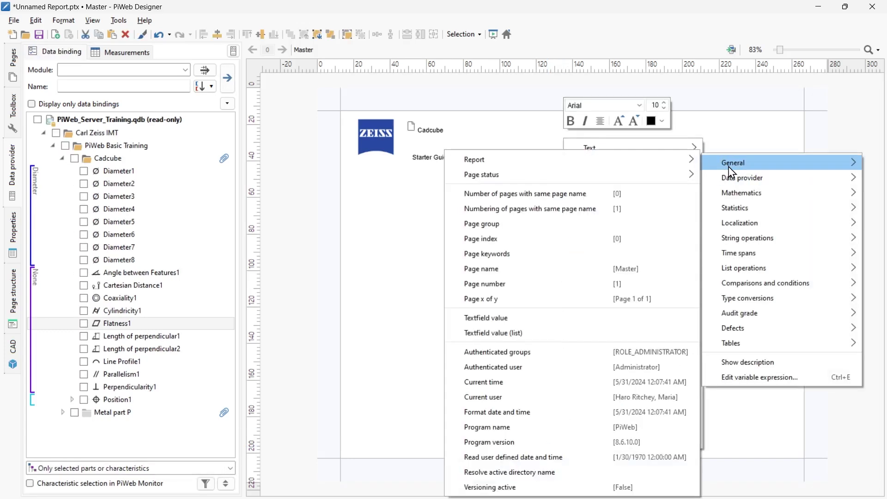
left_click(635, 300)
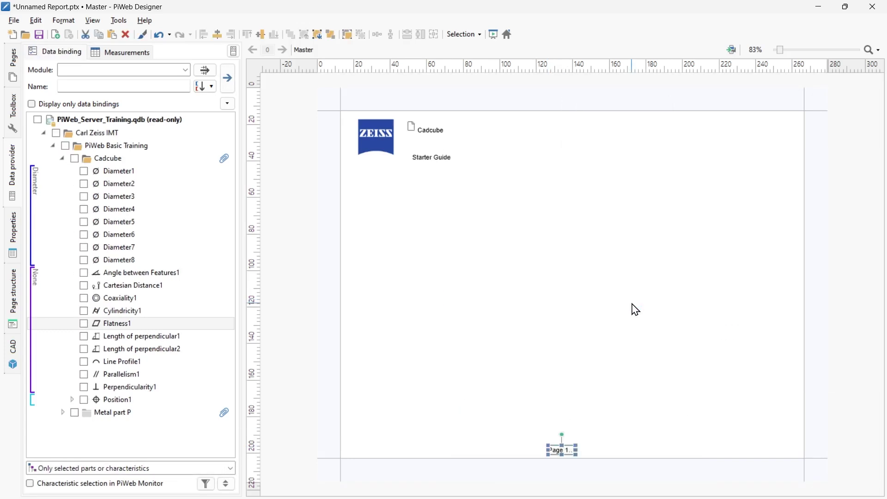
left_click(217, 40)
left_click_drag(584, 450, 618, 450)
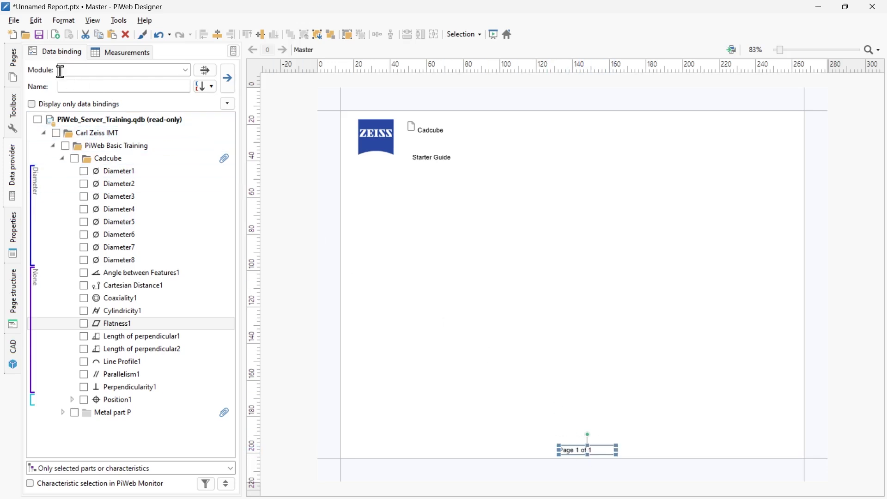
Add two new report pages before the page that holds the CAD image and plots.
left_click(14, 58)
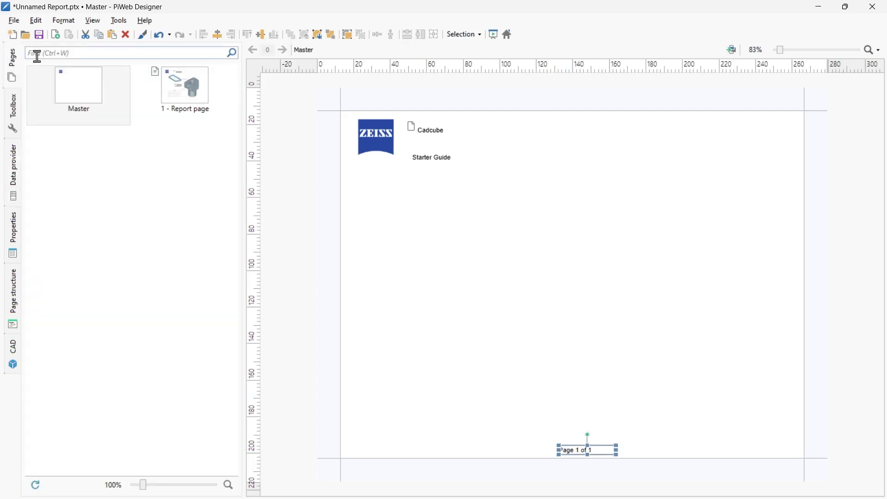
left_click(56, 35)
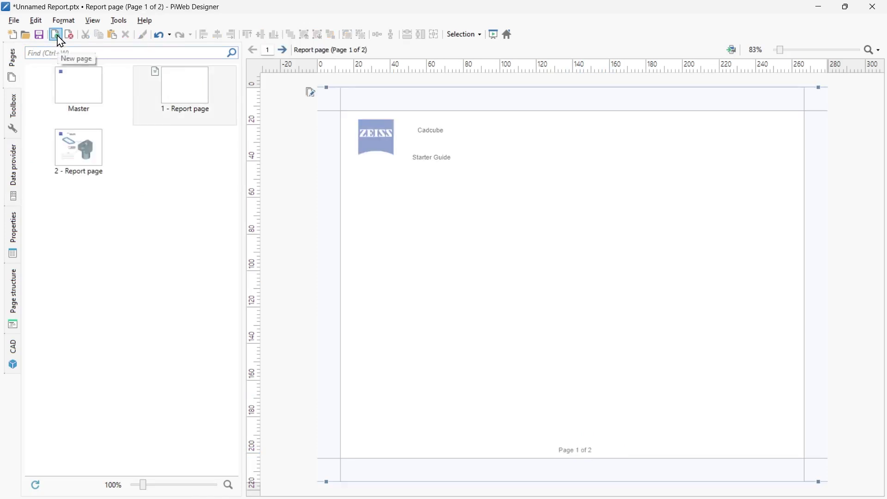
right_click(145, 153)
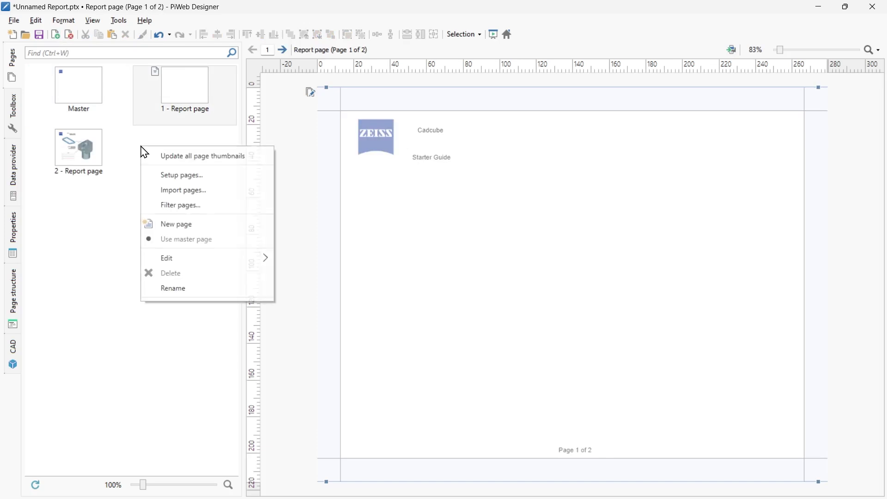
left_click(171, 224)
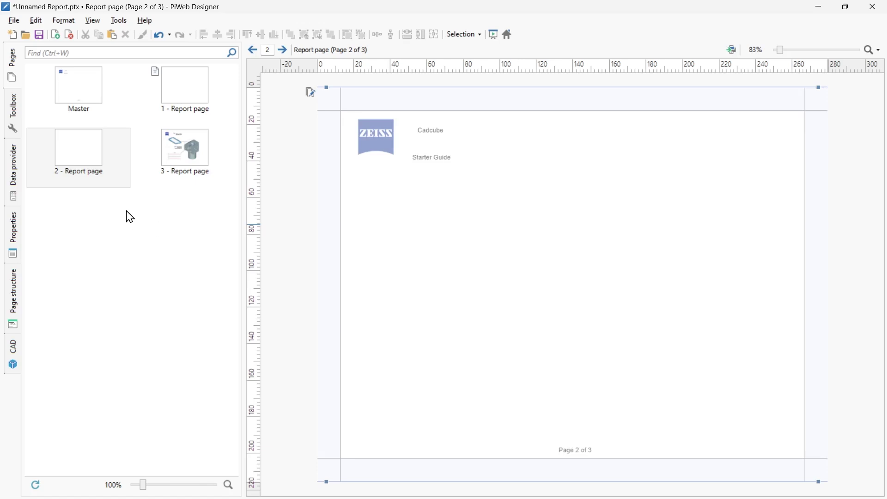
Review the report's page format, orientation and margin settings in the page setup.
right_click(130, 215)
left_click(158, 240)
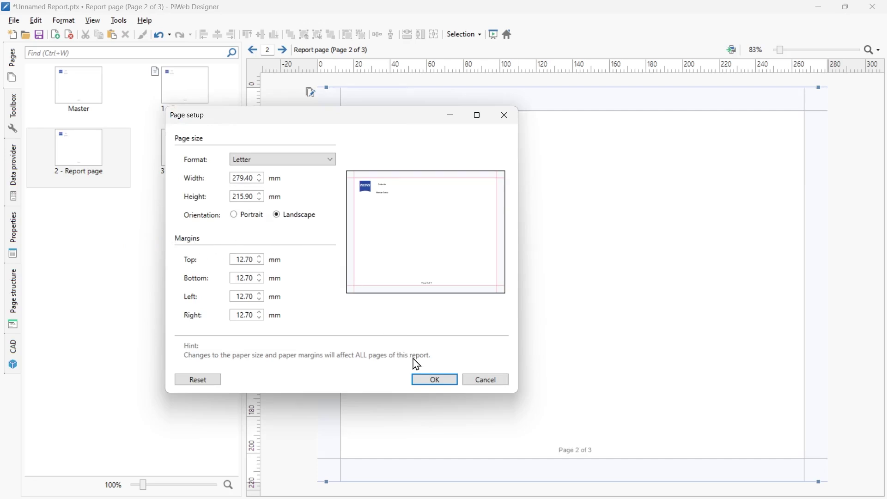
left_click(427, 381)
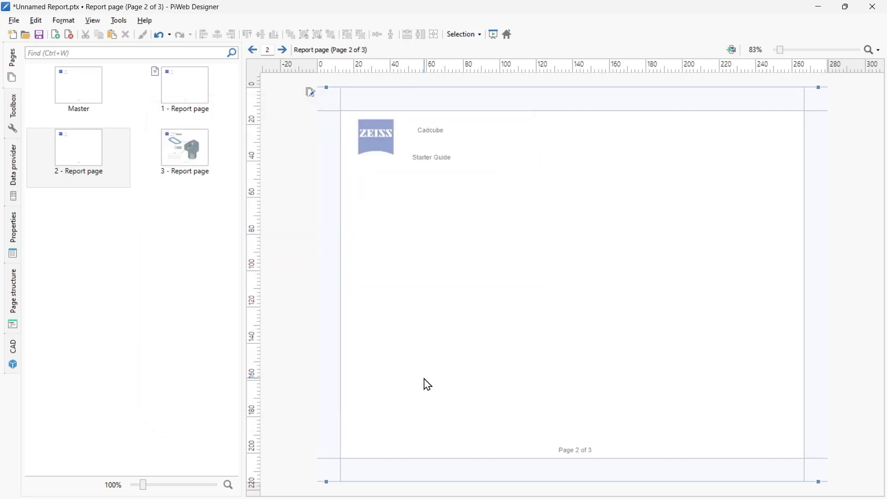
Set report page 2 to Rotated.
left_click(79, 159)
right_click(79, 159)
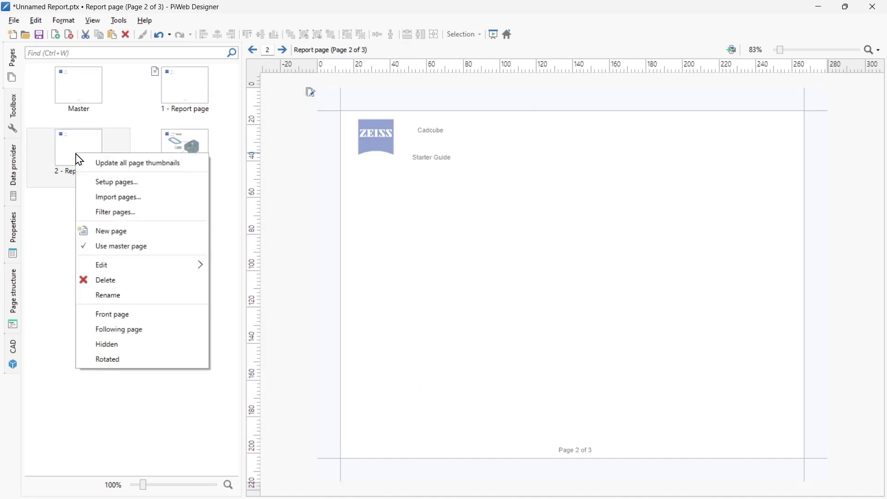
left_click(113, 368)
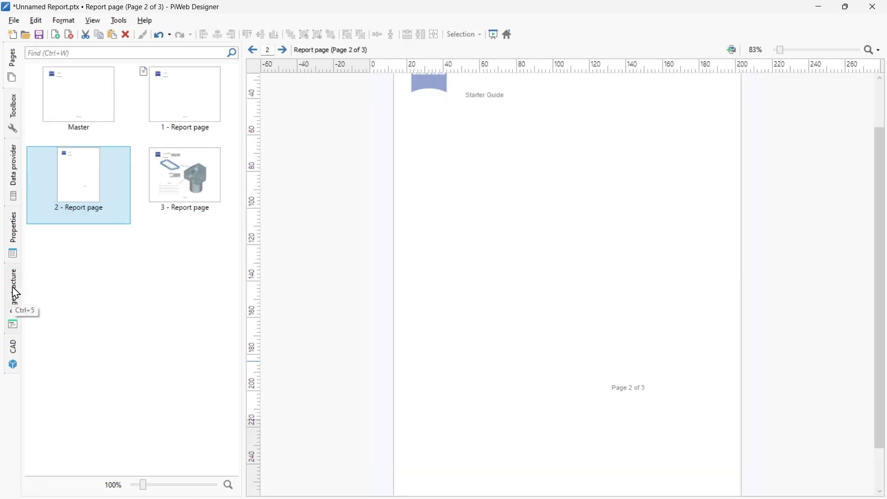
Examine the page structure of report page 3 and select its Flatness element.
left_click(180, 190)
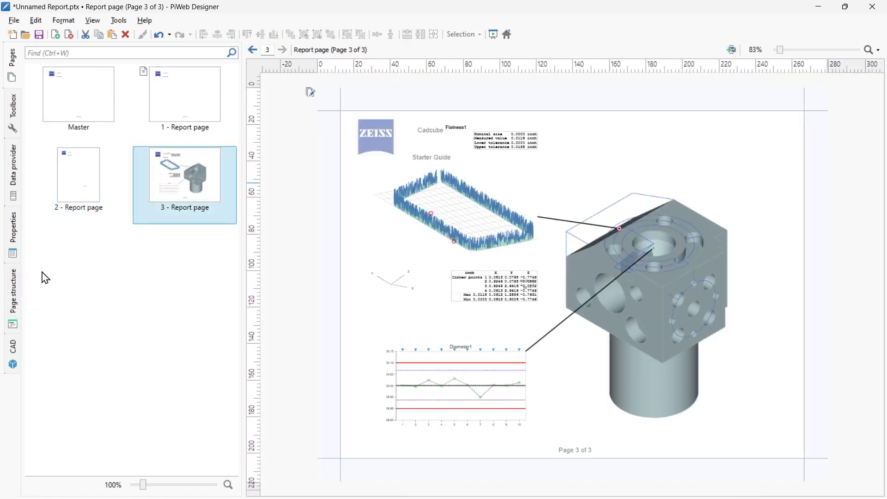
left_click(14, 294)
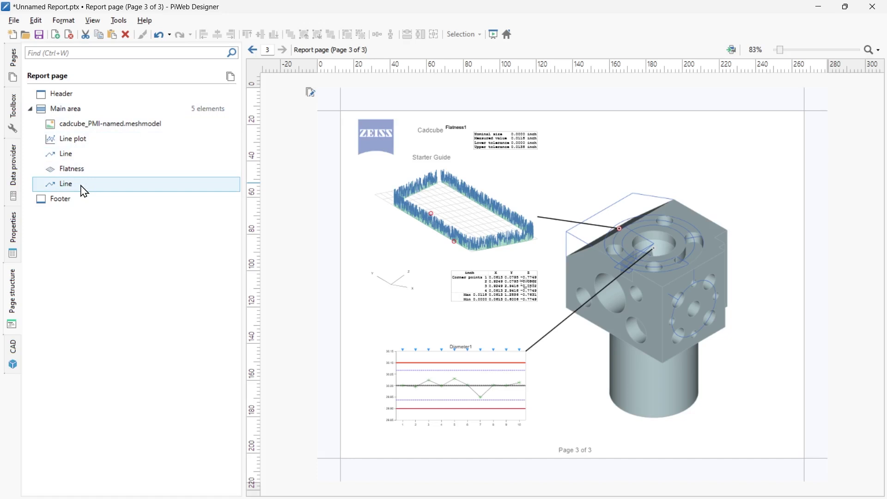
left_click(112, 173)
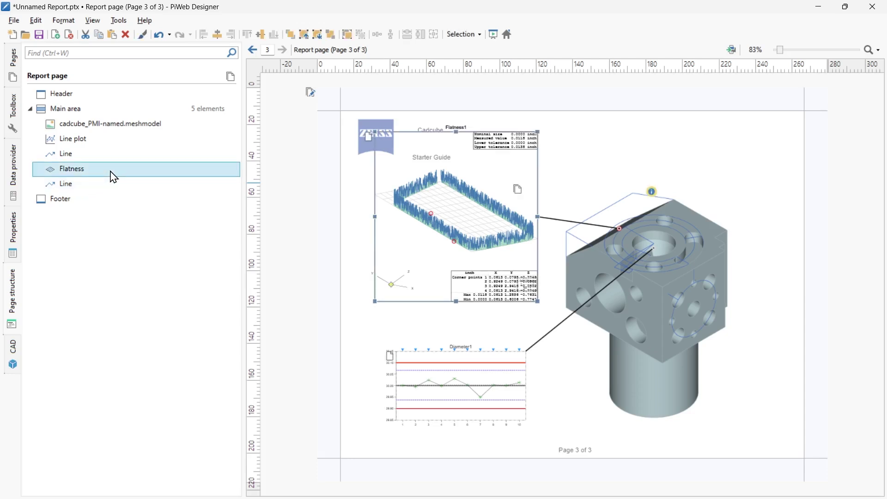
left_click(479, 230)
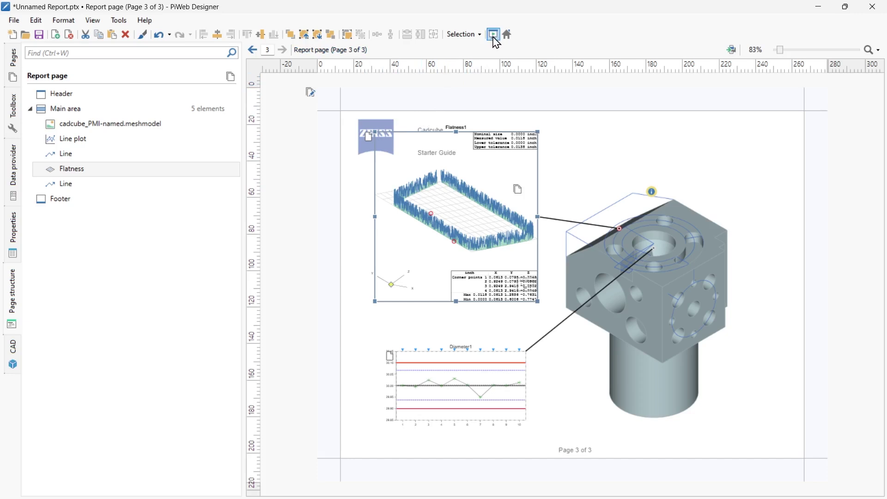
Preview report page 3 in PiWeb Monitor and return to PiWeb Designer.
left_click(496, 40)
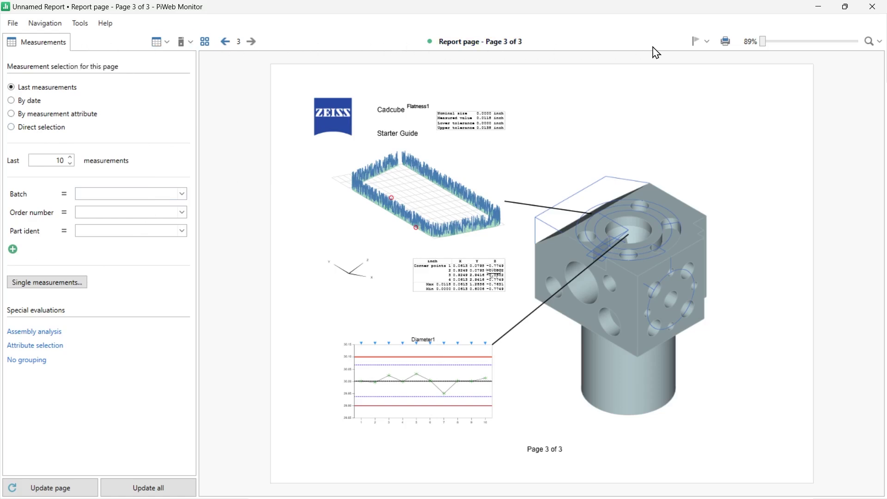
left_click(876, 10)
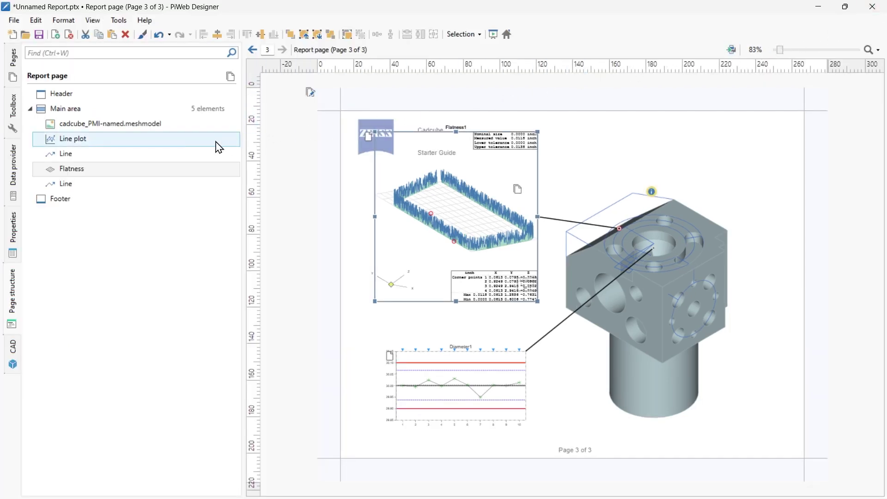
Configure the measurement selection for report page 3 by removing Batch from the immediately available filters.
left_click(15, 184)
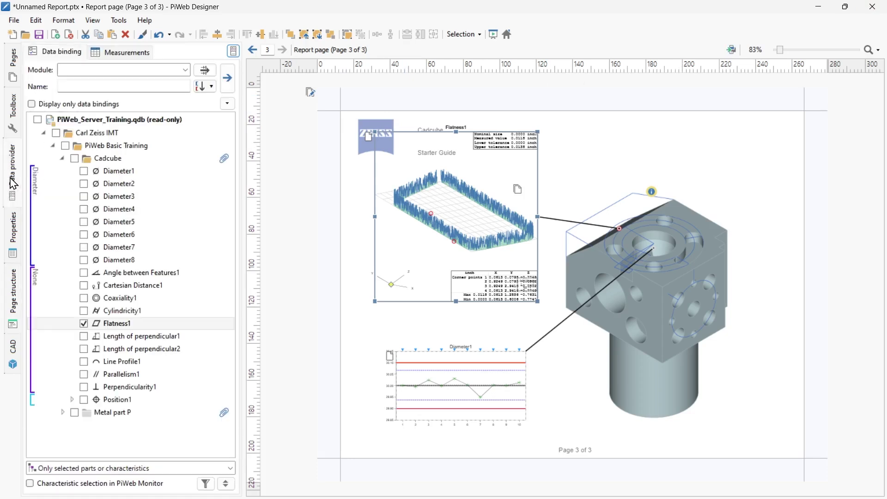
left_click(126, 55)
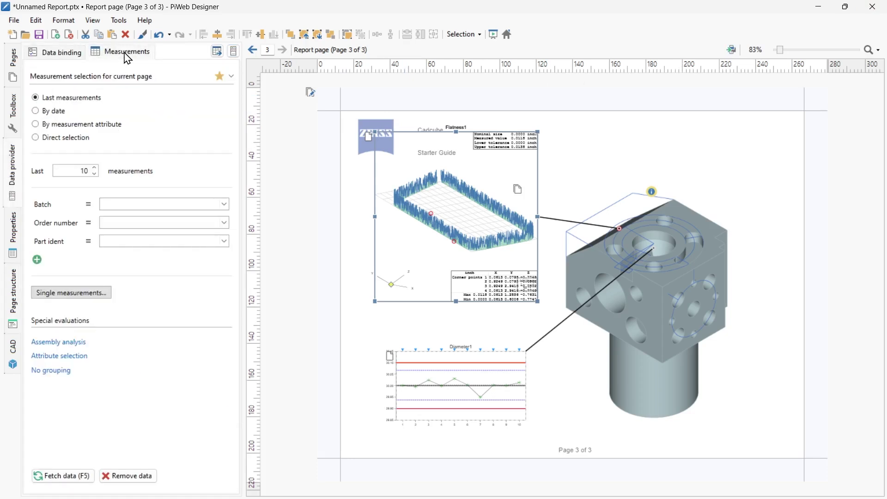
left_click(217, 52)
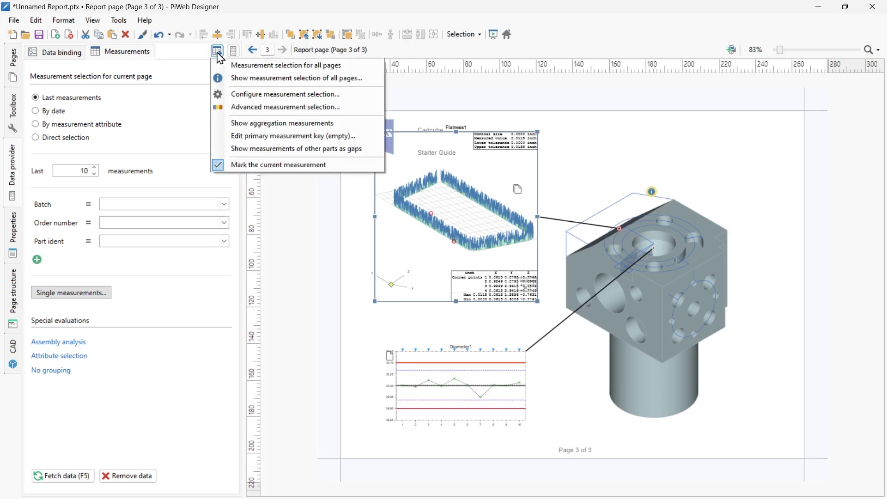
left_click(232, 93)
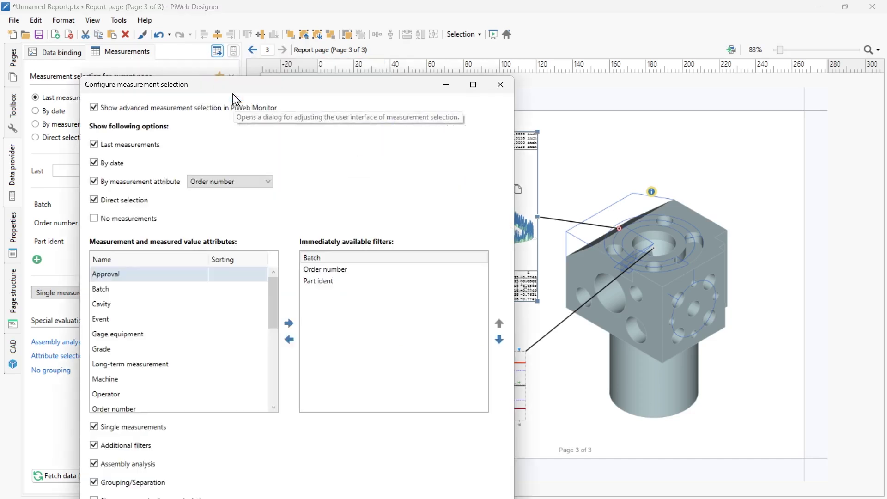
left_click(320, 259)
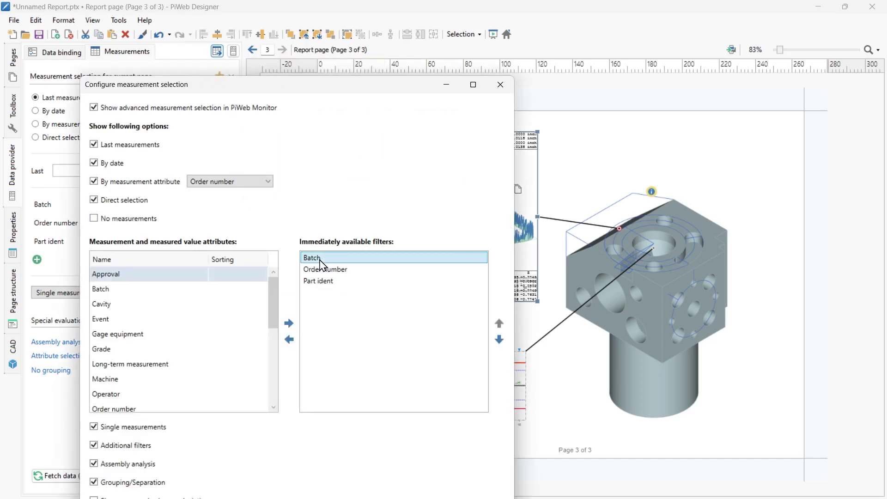
left_click(290, 339)
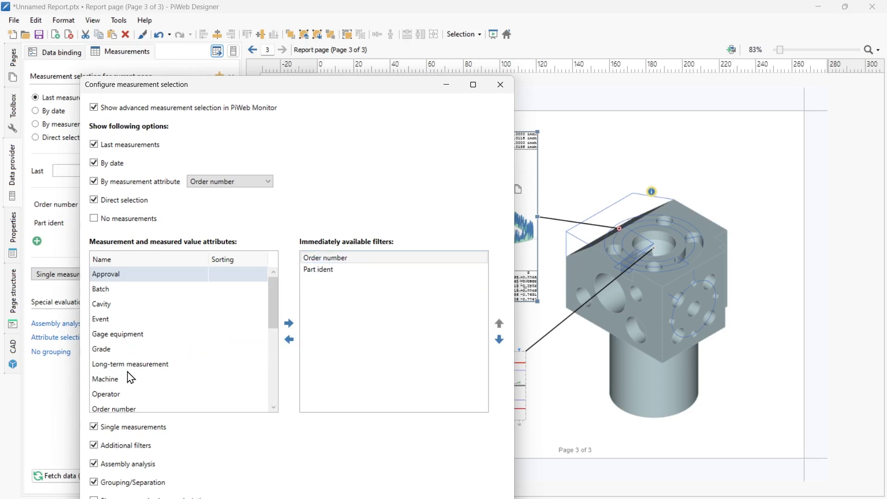
Add Operator to the immediately available filters and move Order number to the end of the filter list.
left_click(131, 394)
left_click(289, 323)
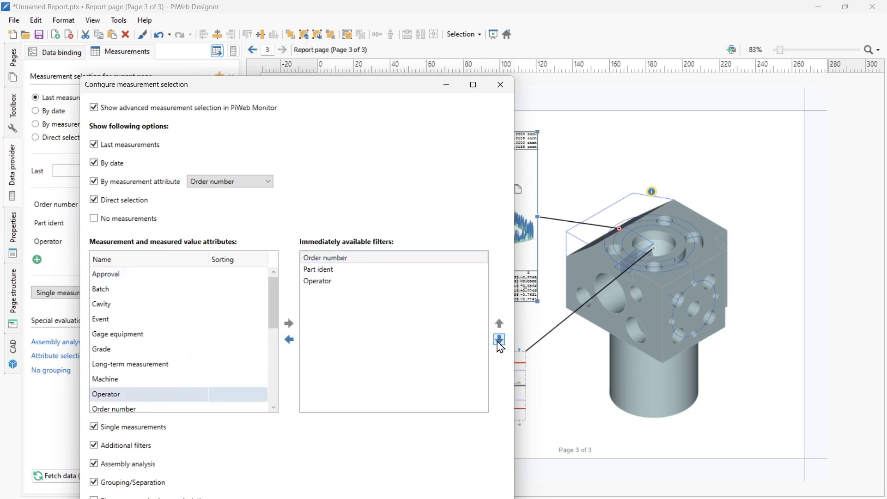
left_click(500, 340)
left_click(499, 340)
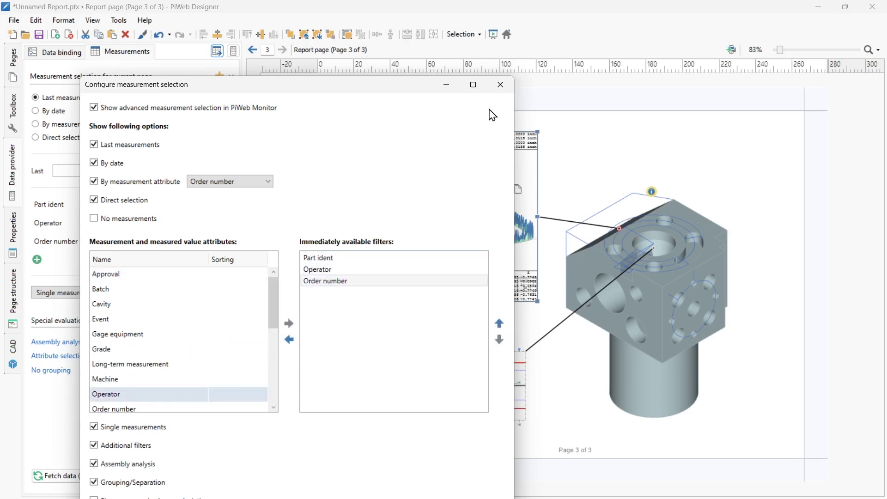
left_click(501, 86)
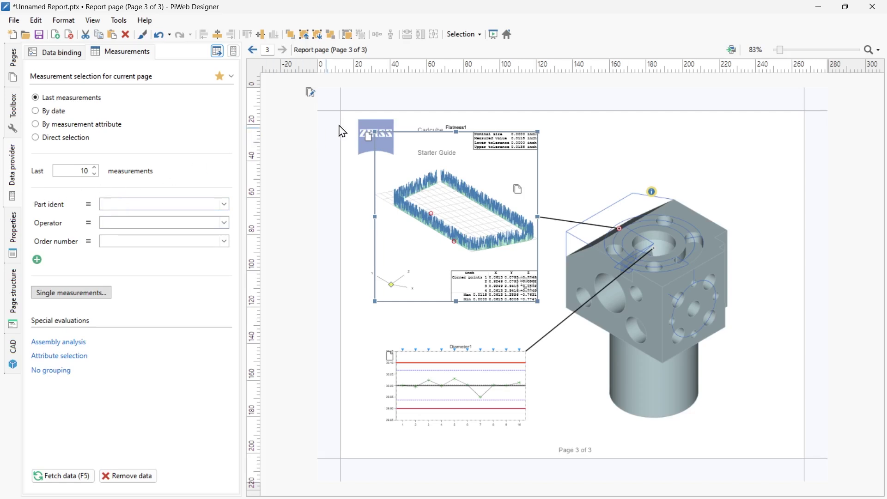
Preview the reconfigured measurement selection in PiWeb Monitor and return to PiWeb Designer.
left_click(494, 34)
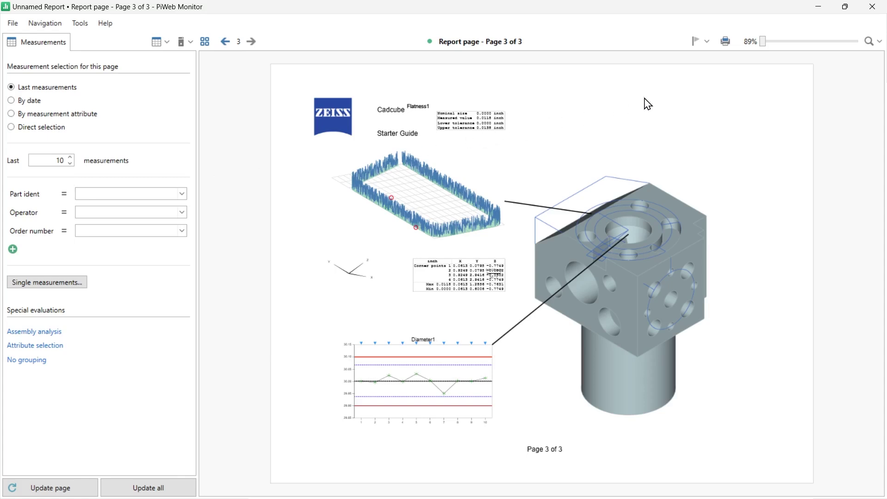
left_click(872, 7)
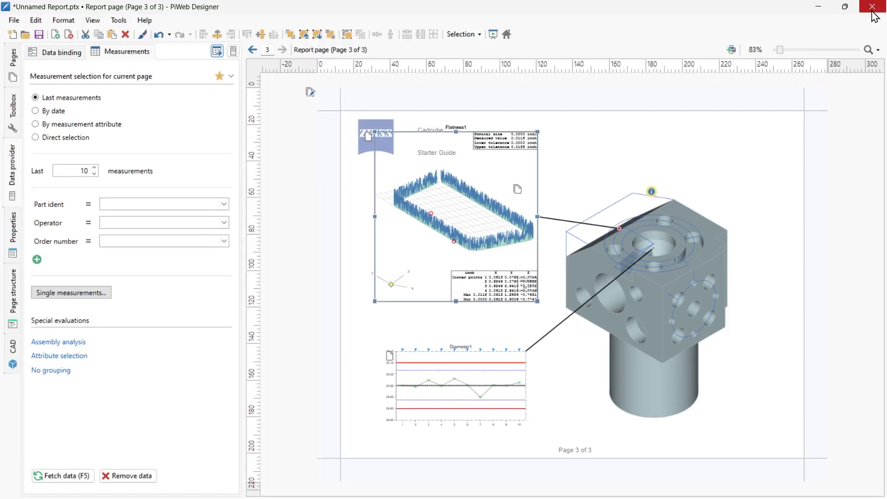
Save the report as Sample in the Data Souce folder, using the .ptx report file type.
left_click(10, 23)
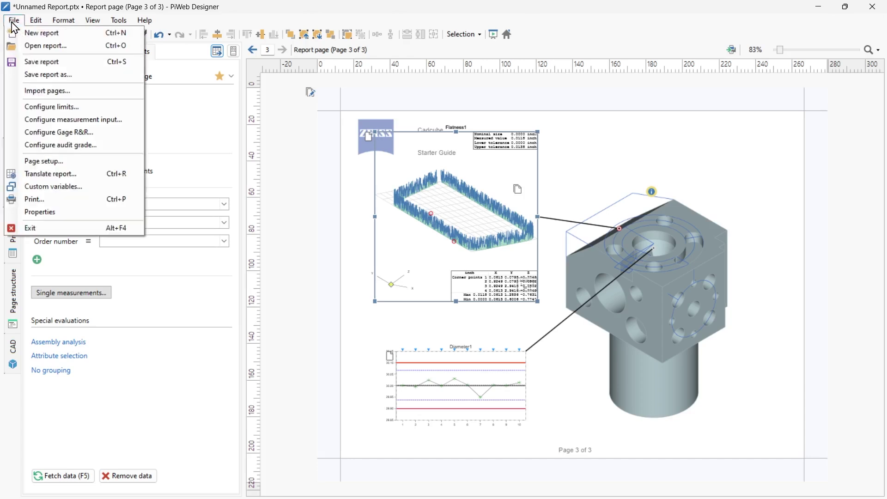
left_click(32, 62)
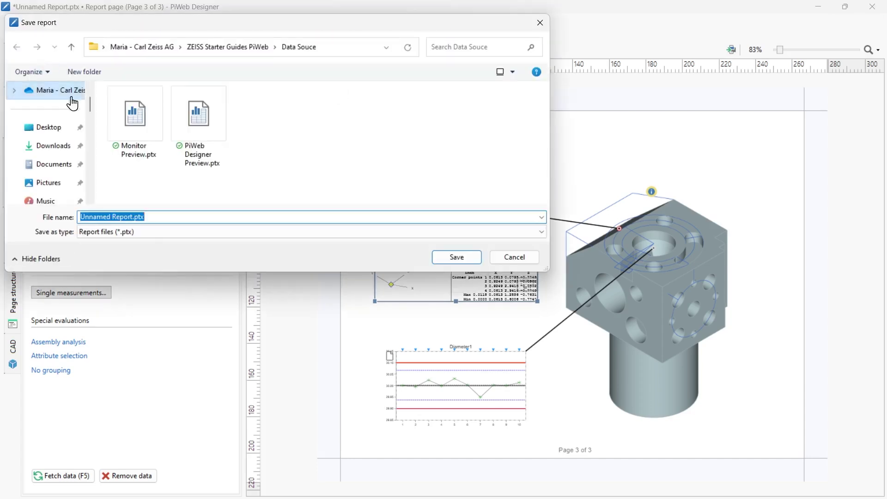
type("Sample")
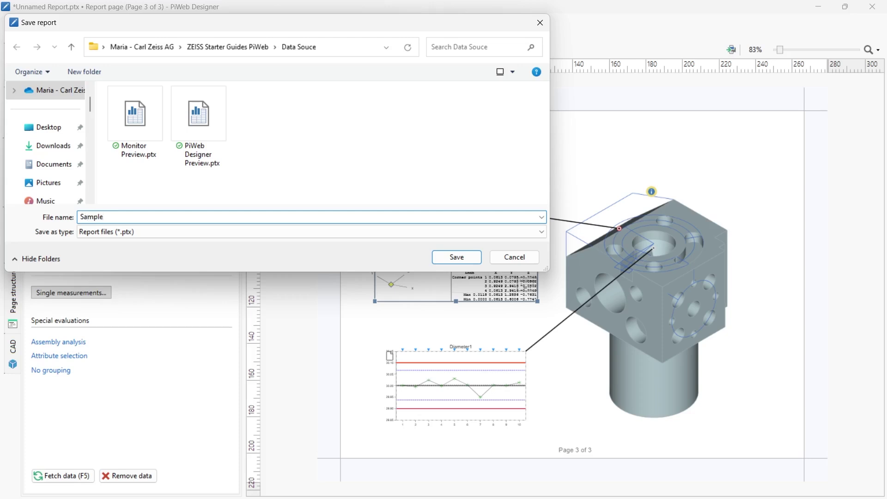
left_click(451, 261)
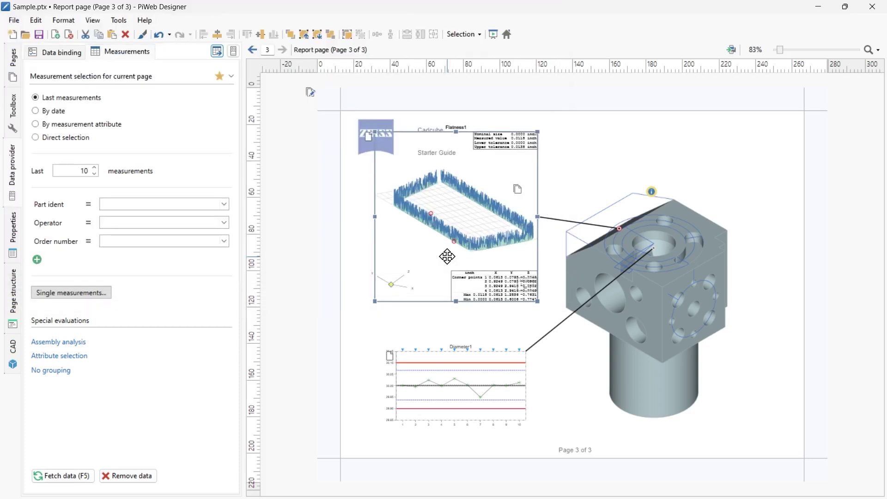